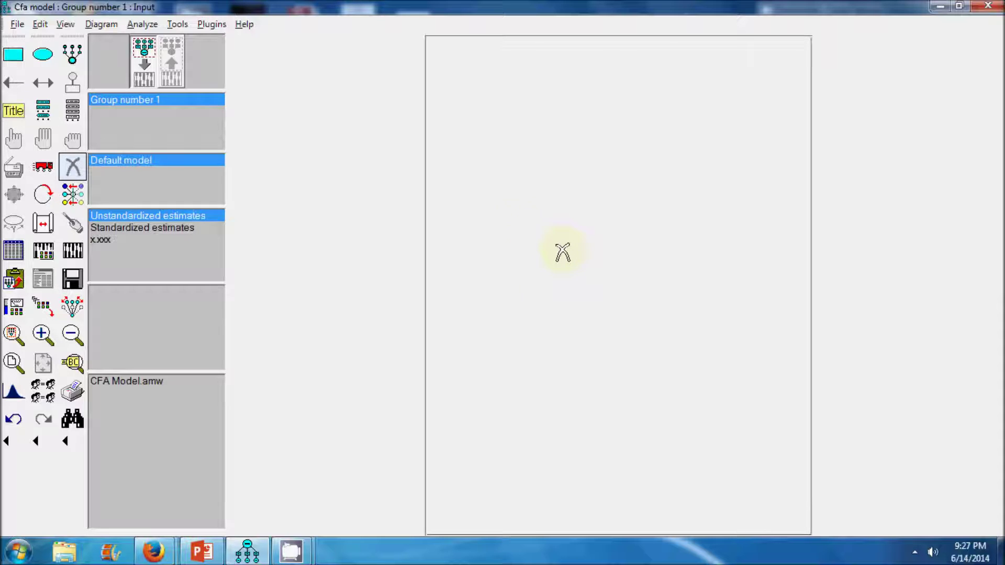
# Set the drawing page's orientation to landscape in the interface properties.
pyautogui.click(68, 24)
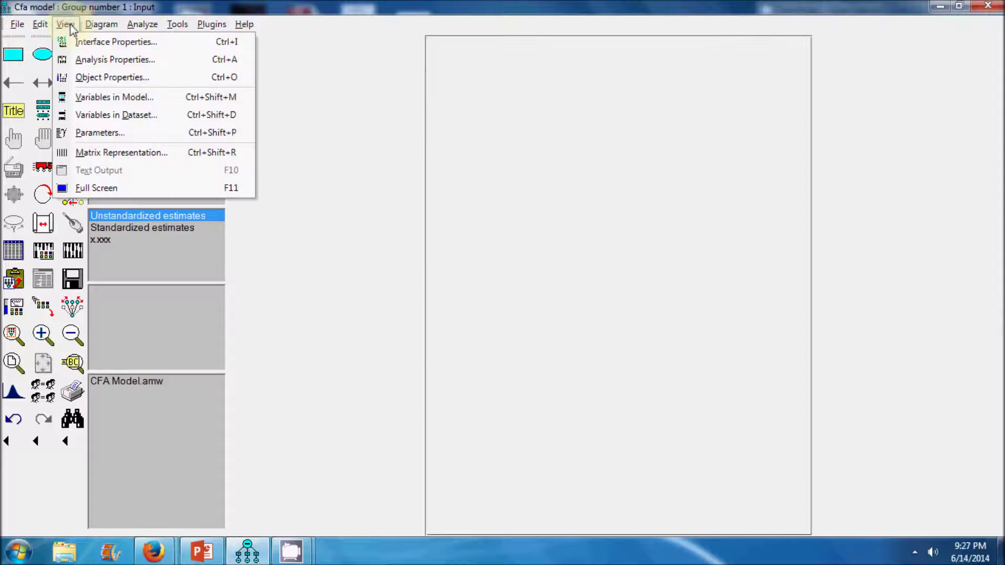
pyautogui.click(93, 44)
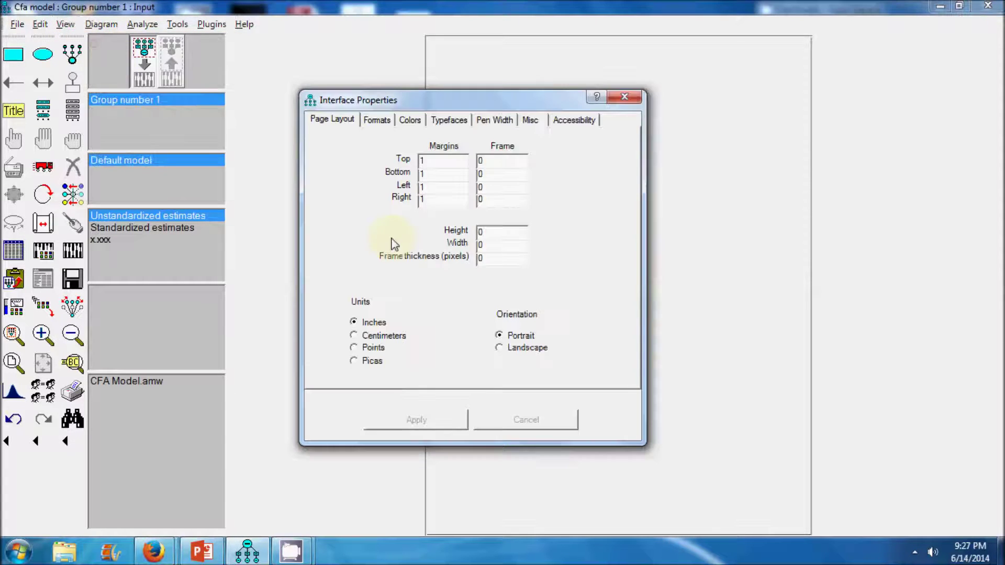
pyautogui.click(500, 348)
pyautogui.click(416, 421)
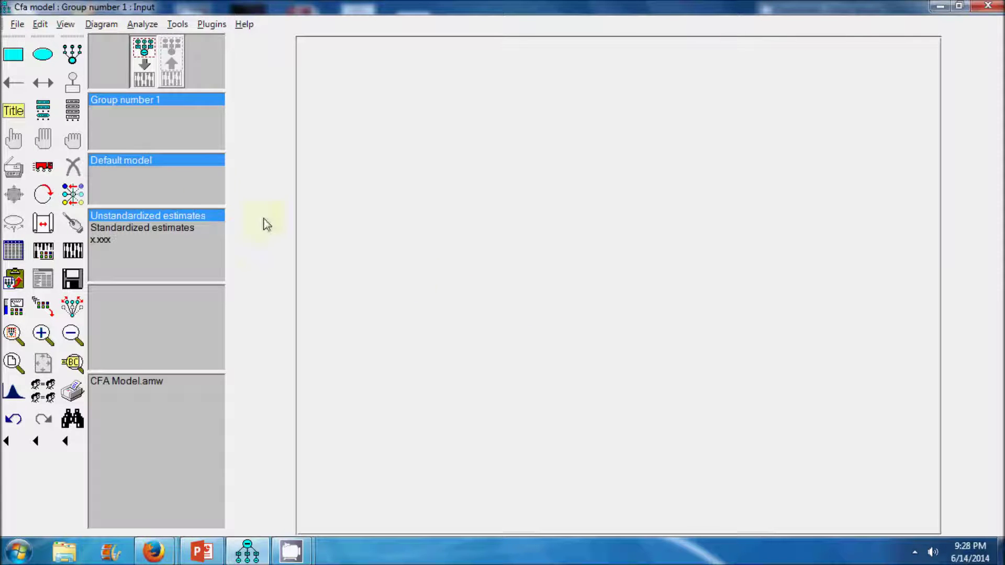
# Draw a latent variable with six indicators and their error terms in the middle of the page.
pyautogui.click(75, 61)
pyautogui.moveTo(584, 270); pyautogui.dragTo(584, 271)
pyautogui.click(584, 270)
pyautogui.click(585, 271)
pyautogui.click(584, 272)
pyautogui.click(585, 272)
pyautogui.click(584, 272)
pyautogui.click(585, 273)
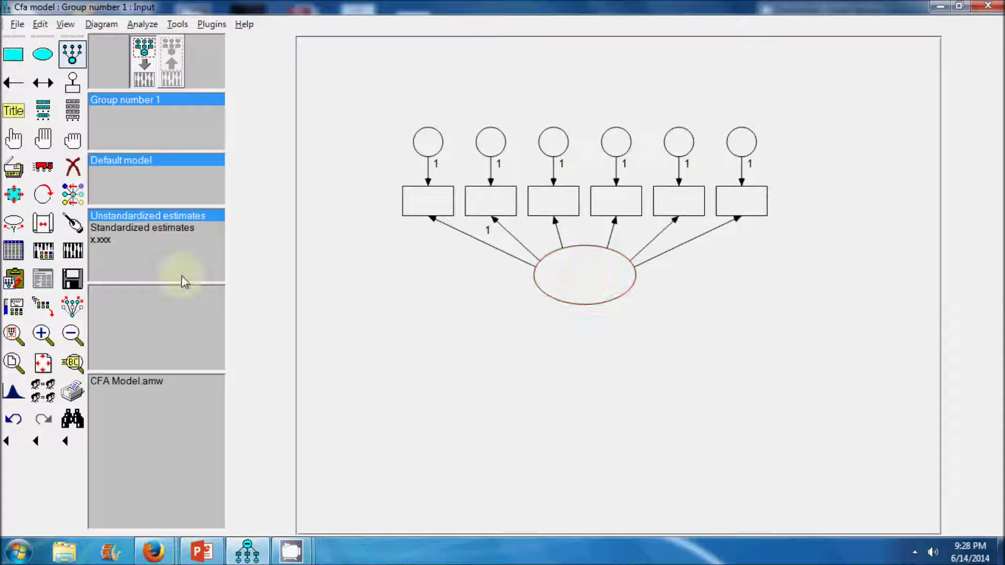
# Rotate the six indicators around the latent variable until they are stacked vertically on its left side.
pyautogui.click(42, 194)
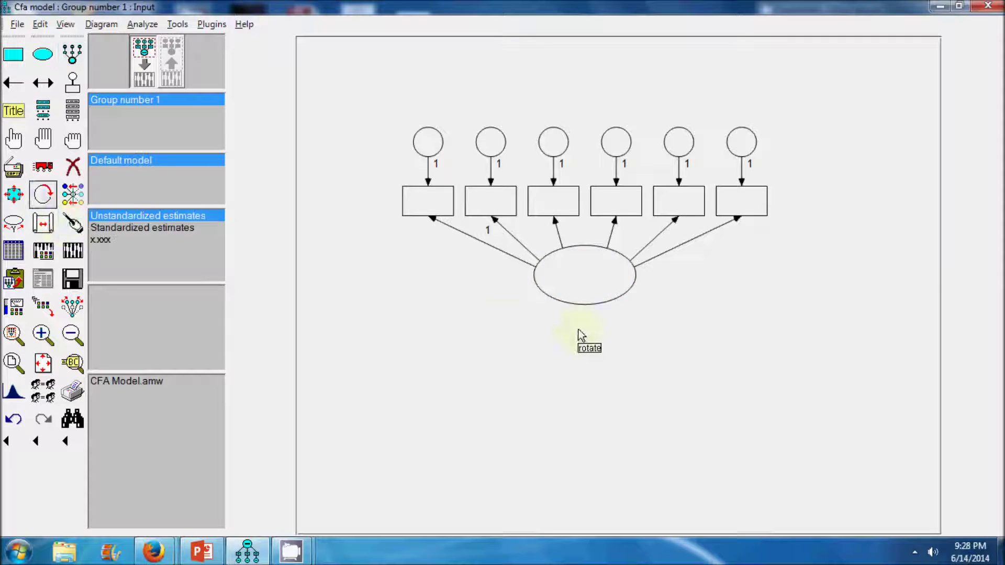
pyautogui.click(580, 299)
pyautogui.click(579, 293)
pyautogui.click(580, 293)
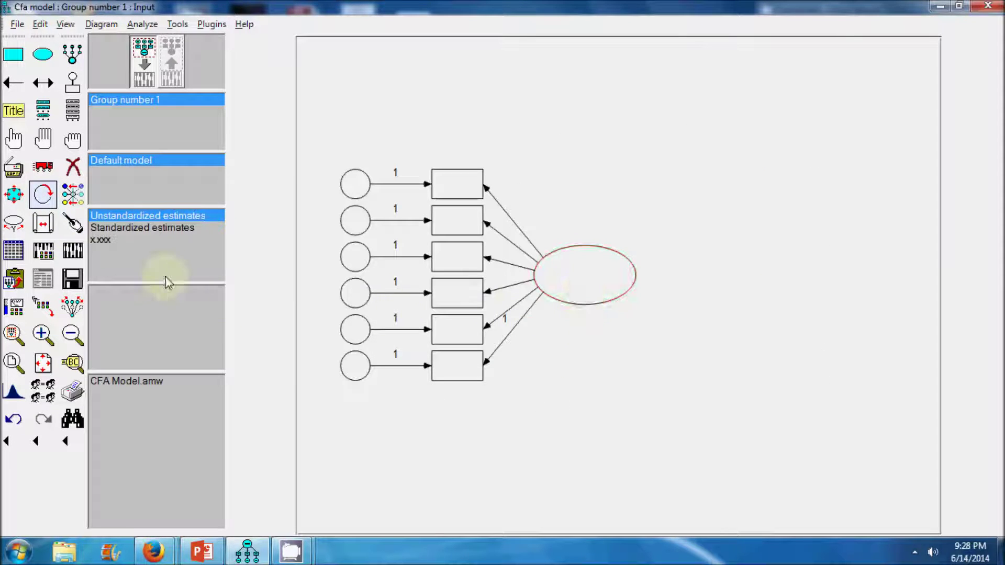
pyautogui.click(43, 167)
pyautogui.moveTo(540, 268); pyautogui.dragTo(622, 266)
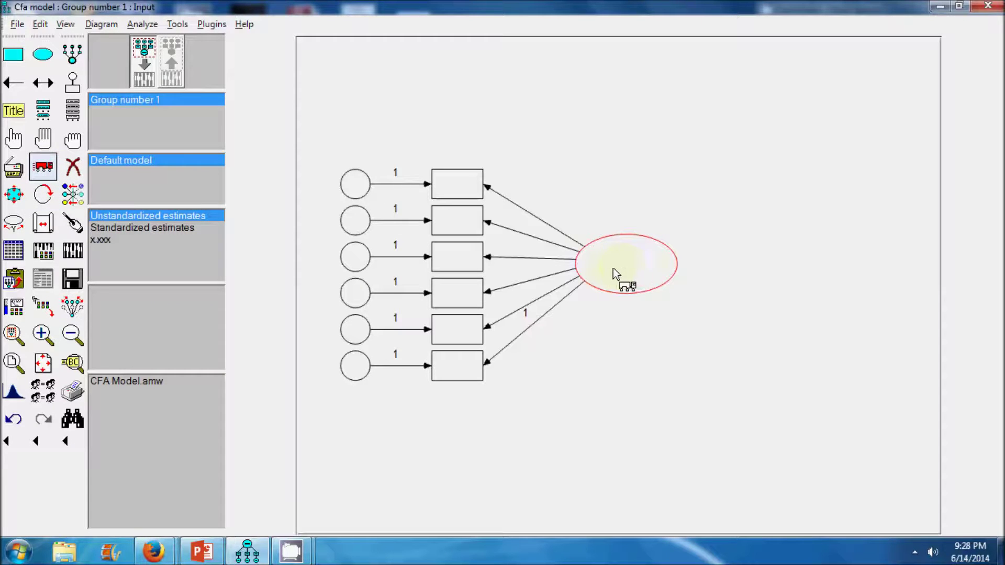
pyautogui.hotkey('ctrl', 'z')
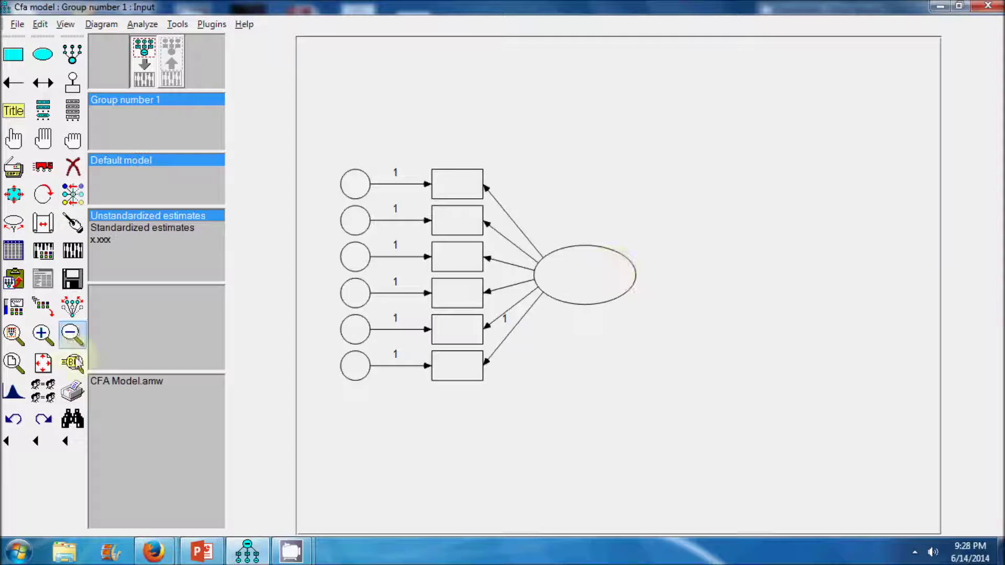
# Move the whole model rightward on the page with symmetries preserved, keeping the indicators attached to the latent variable.
pyautogui.click(72, 306)
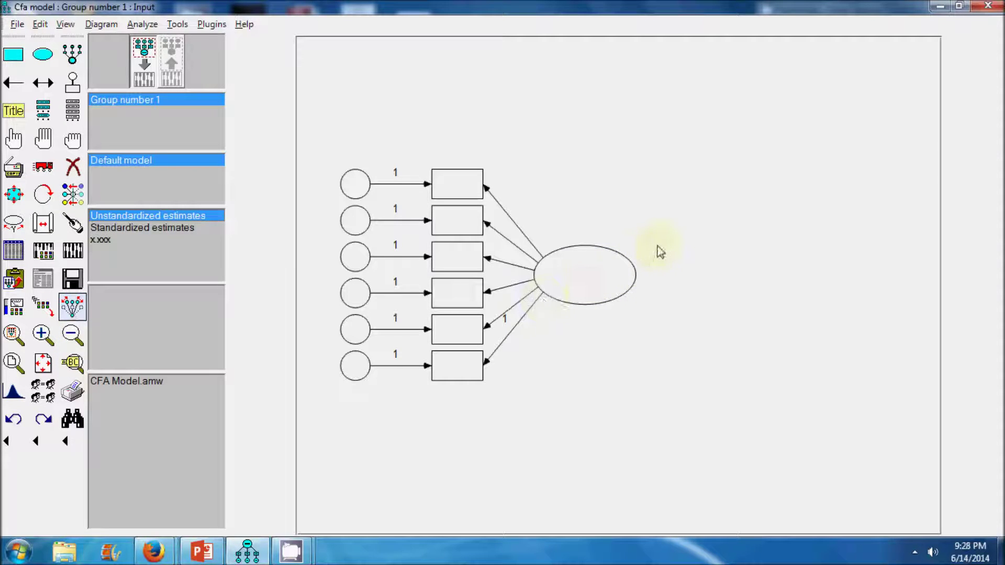
pyautogui.click(44, 170)
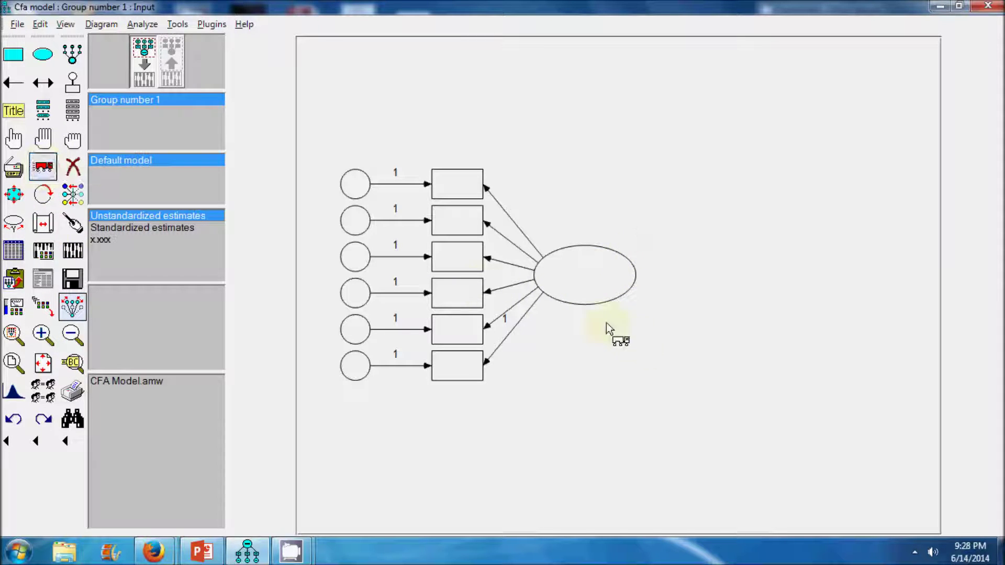
pyautogui.moveTo(602, 288); pyautogui.dragTo(672, 288)
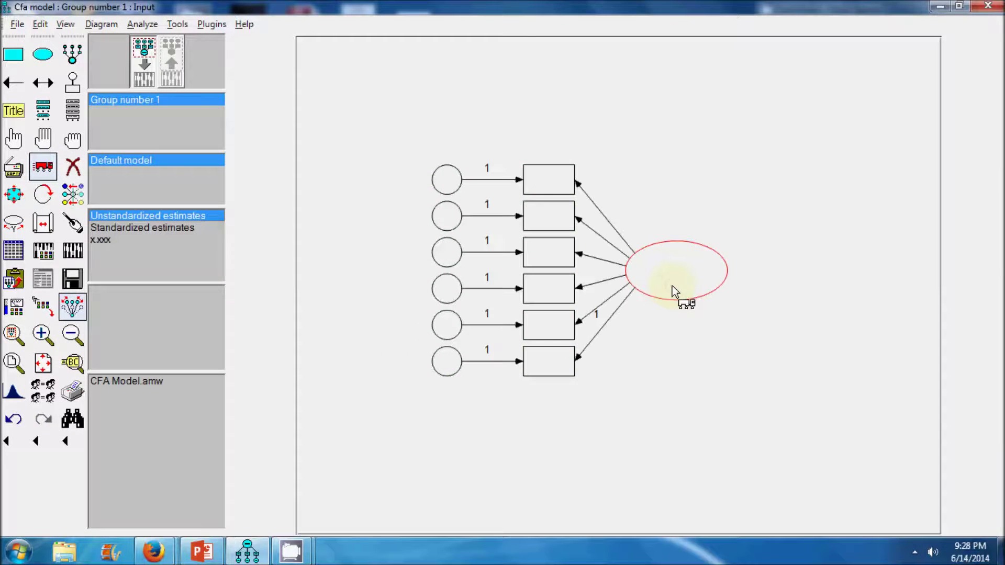
# Assign CFA_Test_Data.sav from the SEM Training Material folder as the data file for Group number 1.
pyautogui.click(16, 253)
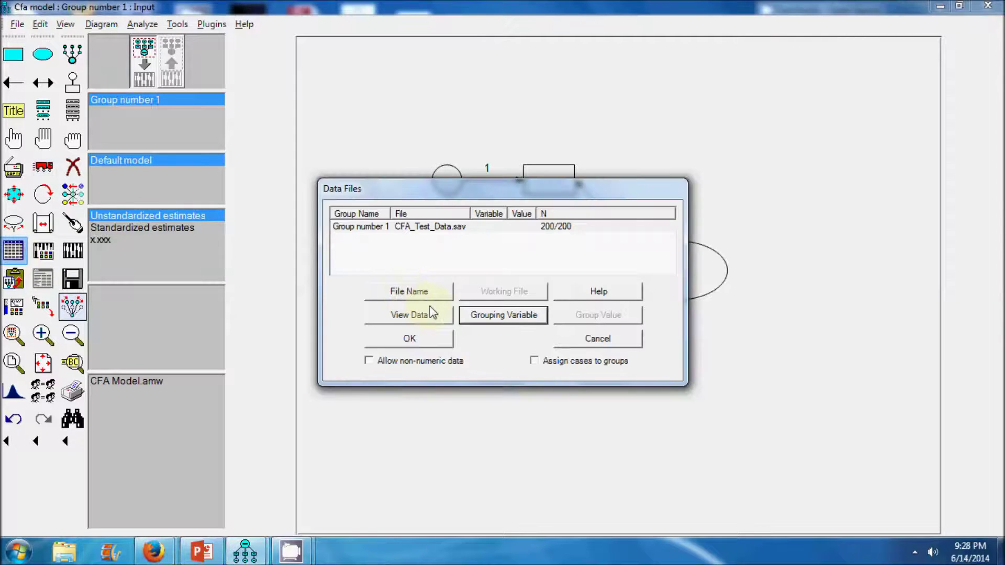
pyautogui.click(419, 300)
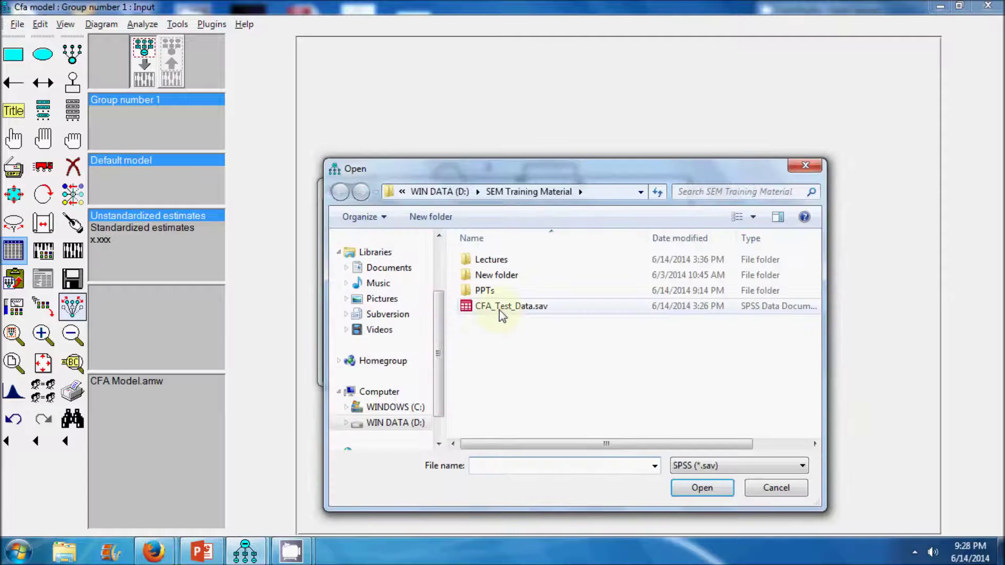
pyautogui.click(499, 308)
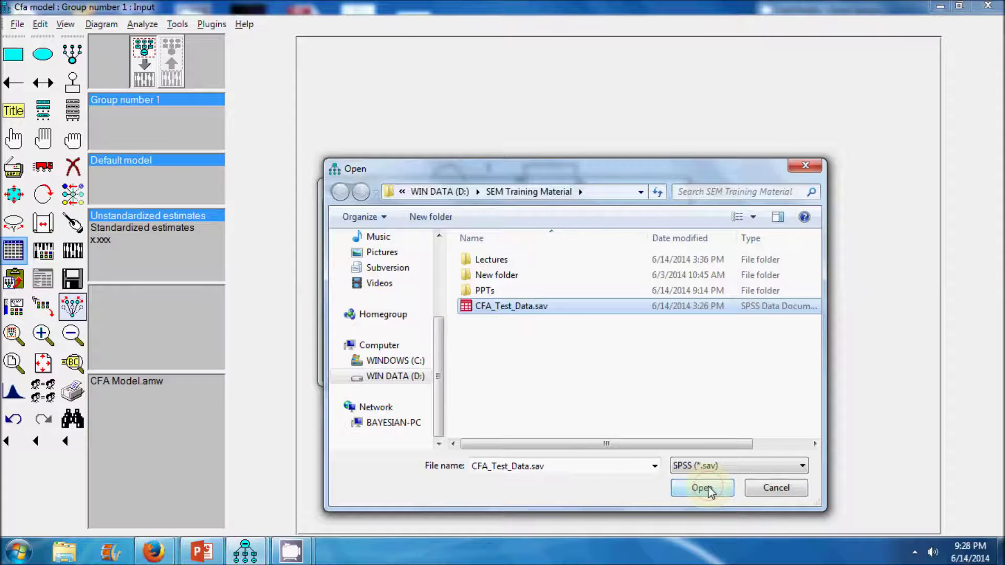
pyautogui.click(702, 488)
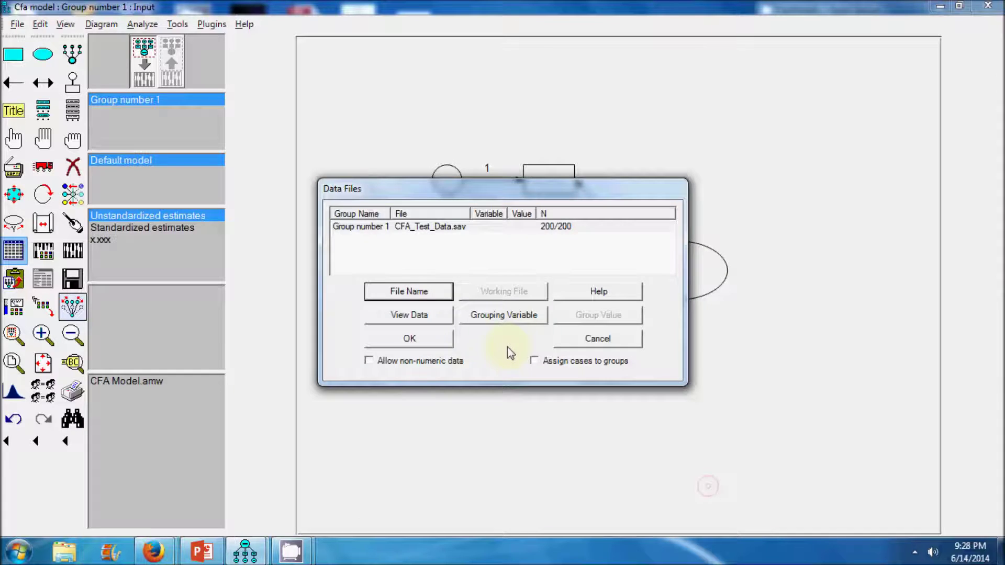
pyautogui.click(413, 341)
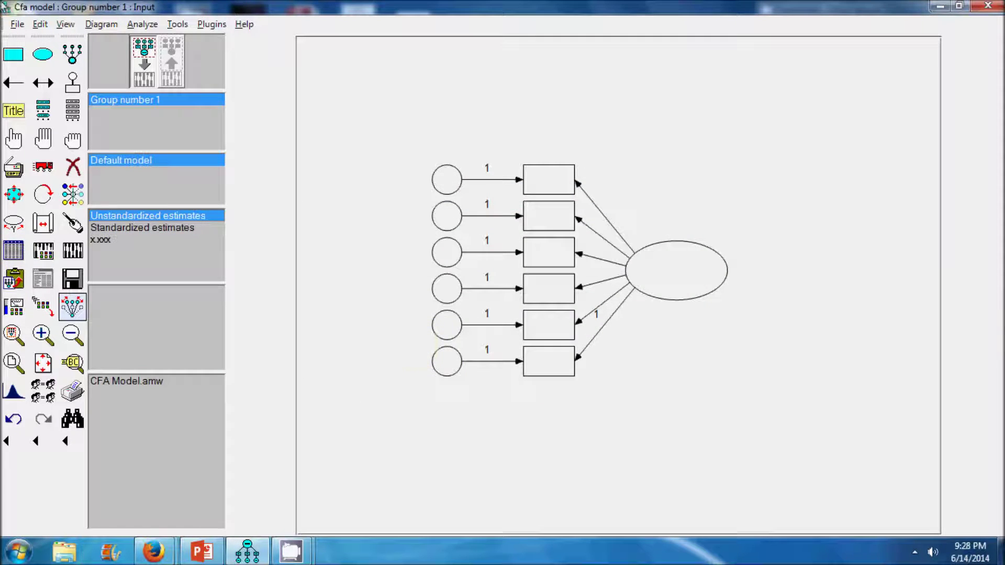
# Assign the dataset variables BIO, GEO, CHEM, ALG, CALC and STAT to the six indicator rectangles in downward order.
pyautogui.click(74, 119)
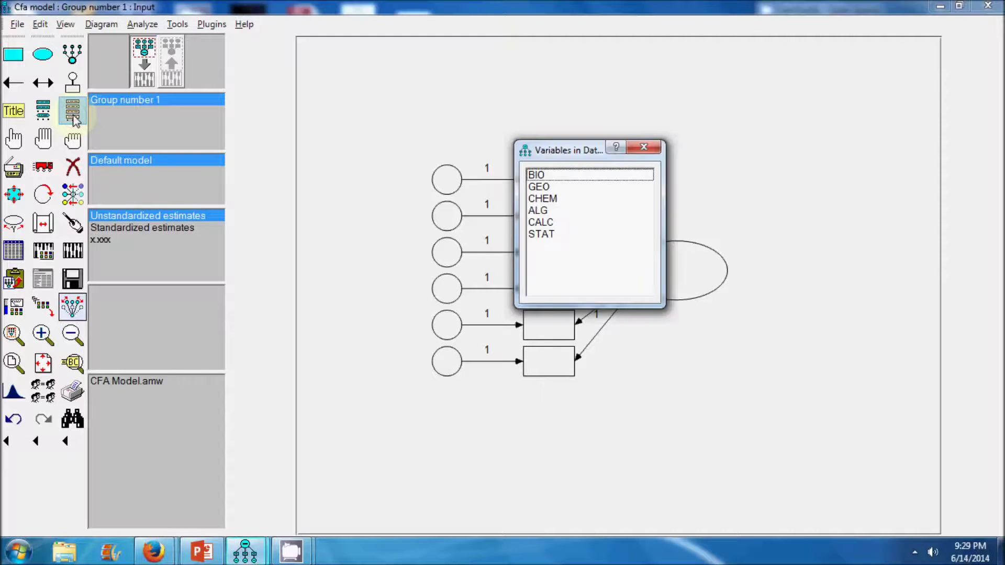
pyautogui.moveTo(549, 148); pyautogui.dragTo(548, 179)
pyautogui.moveTo(204, 168); pyautogui.dragTo(549, 226)
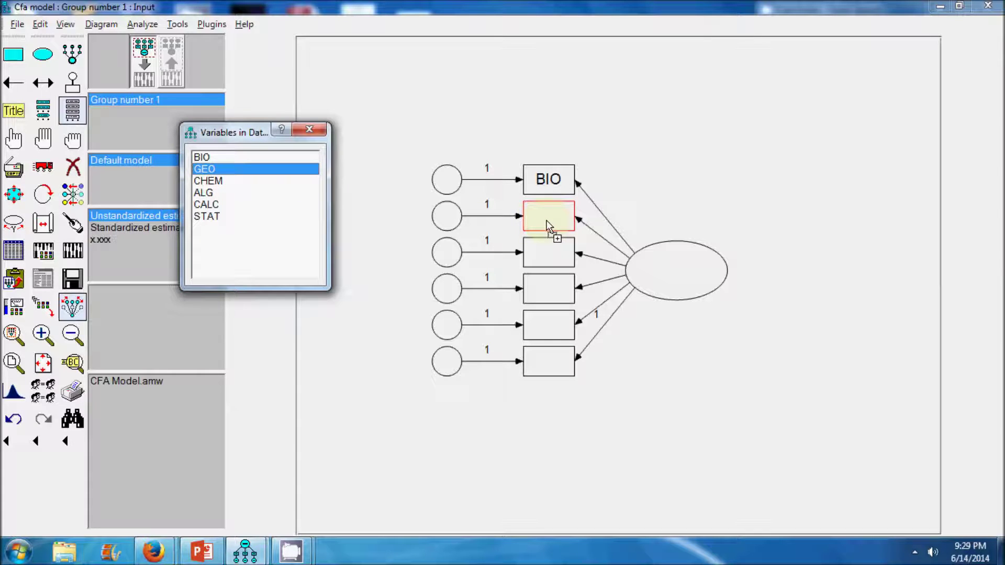
pyautogui.moveTo(549, 226); pyautogui.dragTo(548, 227)
pyautogui.moveTo(547, 222); pyautogui.dragTo(547, 223)
pyautogui.moveTo(205, 181); pyautogui.dragTo(543, 256)
pyautogui.moveTo(205, 192); pyautogui.dragTo(554, 299)
pyautogui.moveTo(205, 205); pyautogui.dragTo(540, 330)
pyautogui.moveTo(209, 216); pyautogui.dragTo(554, 363)
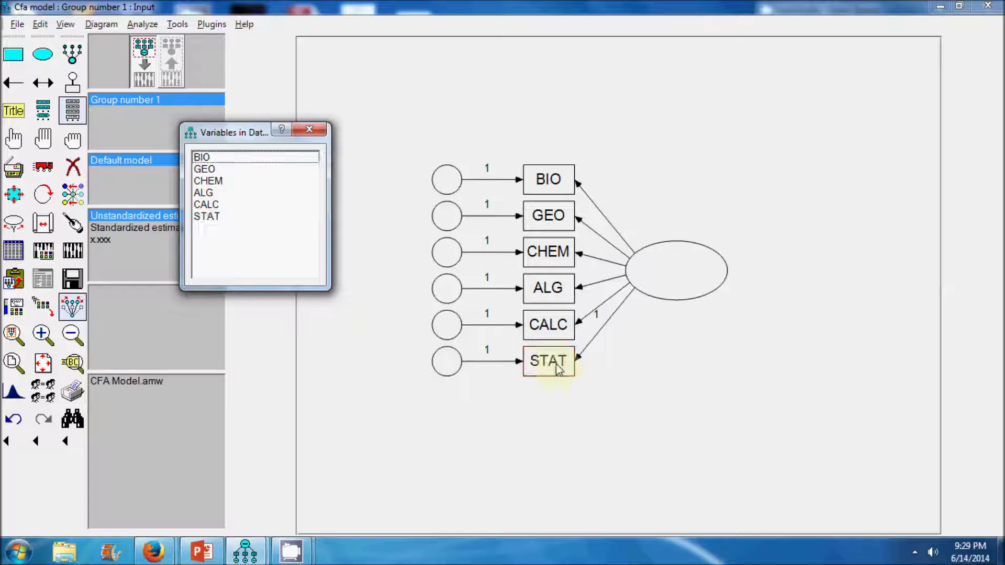
pyautogui.click(309, 129)
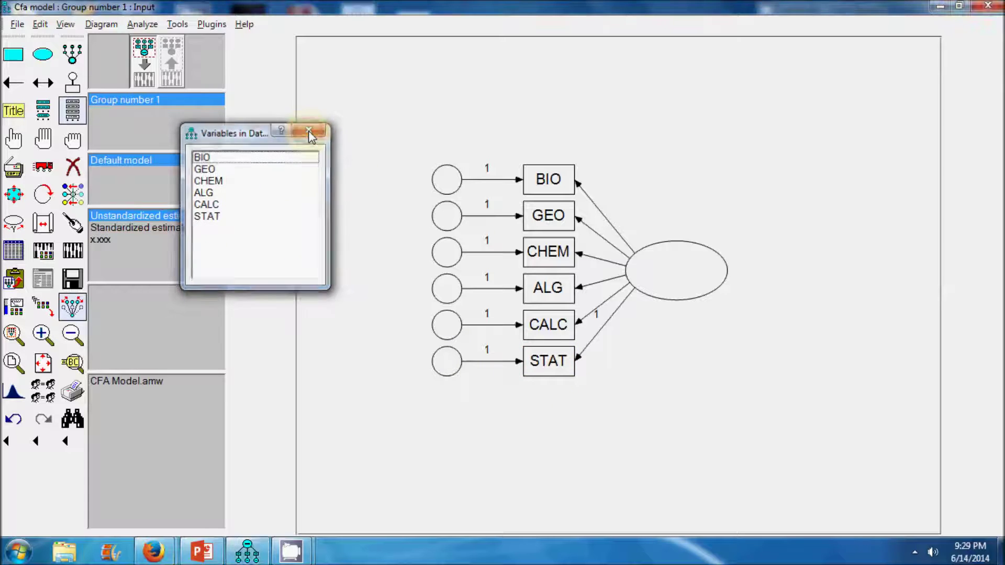
# Name the latent variable "Subject Liking" on two lines and automatically name the remaining unobserved variables.
pyautogui.rightClick(671, 283)
pyautogui.click(722, 291)
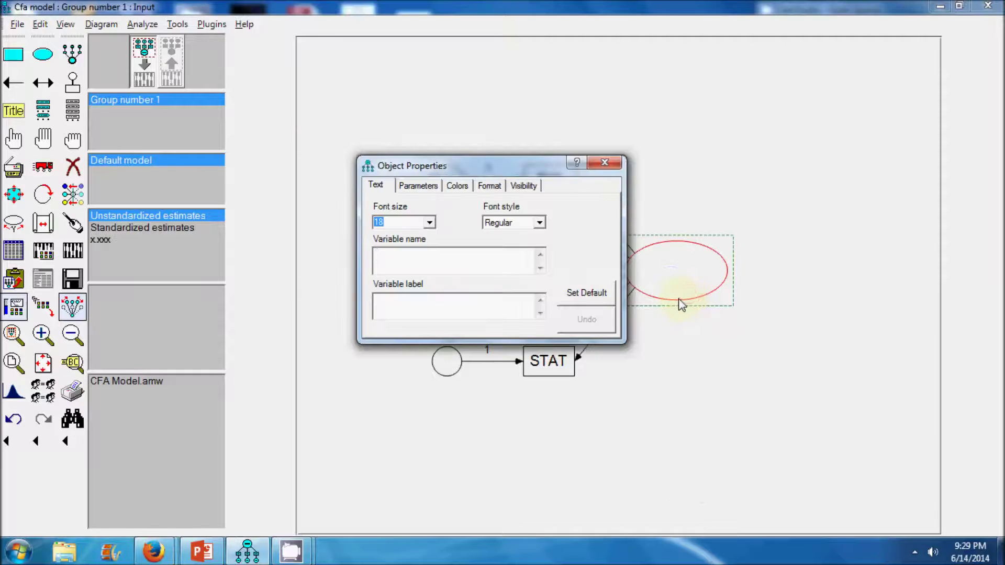
pyautogui.write('Subjec')
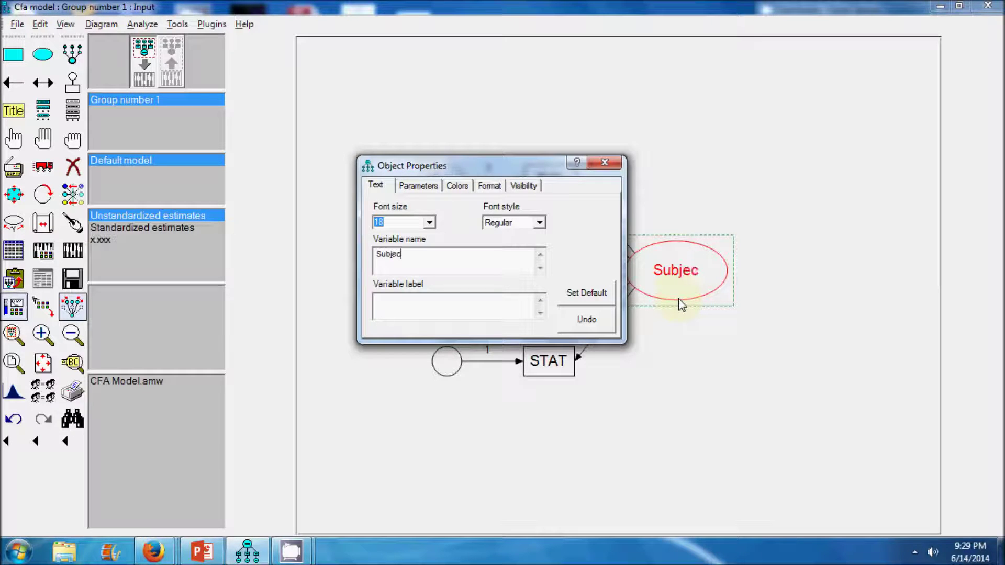
pyautogui.write('t Liking')
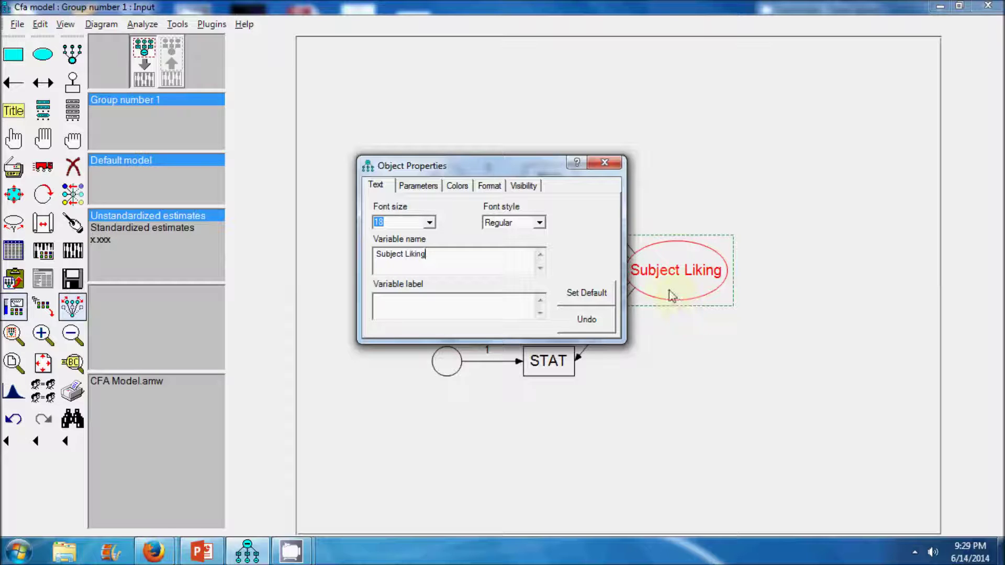
pyautogui.click(407, 255)
pyautogui.press('BackSpace')
pyautogui.press('Return')
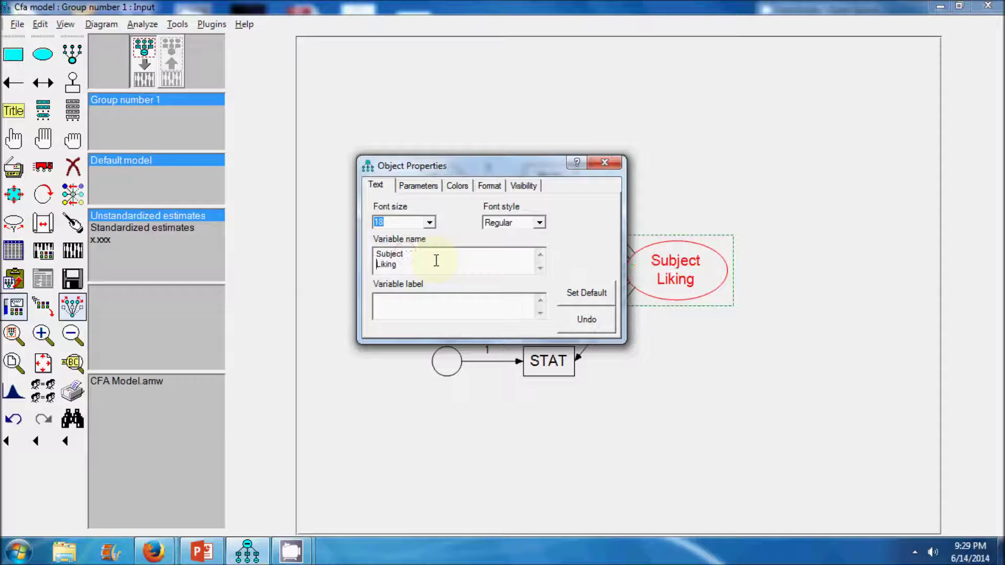
pyautogui.click(604, 163)
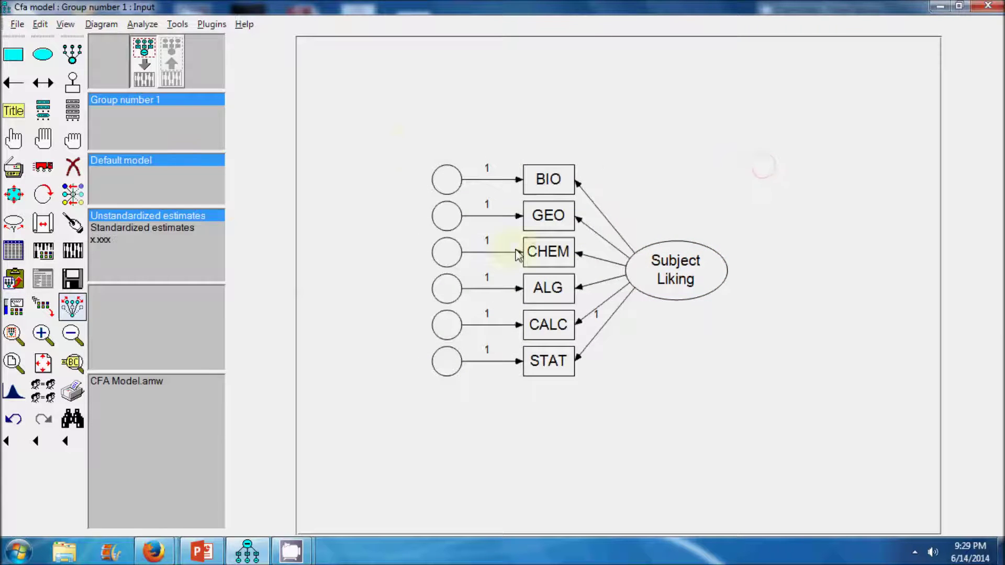
pyautogui.click(211, 24)
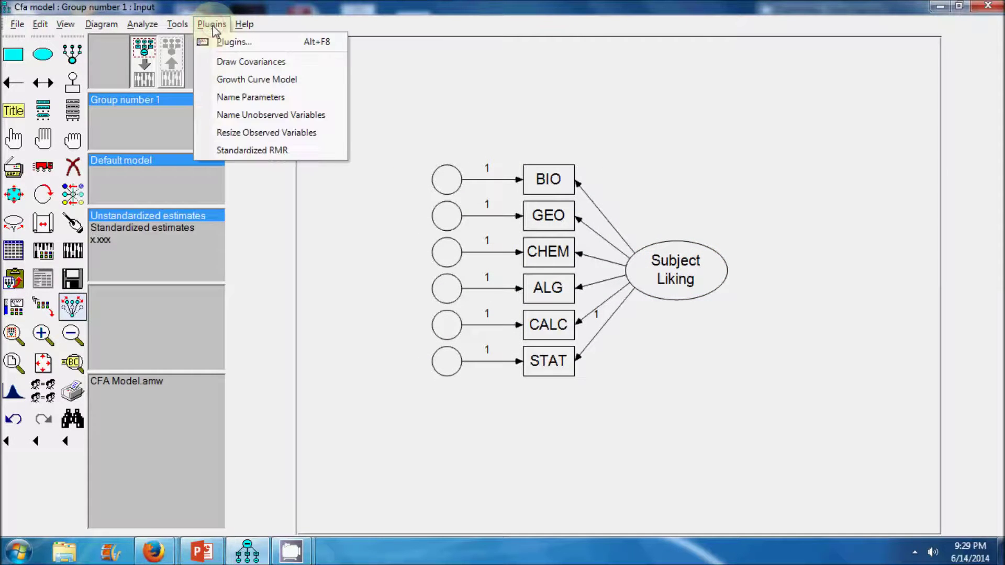
pyautogui.click(247, 115)
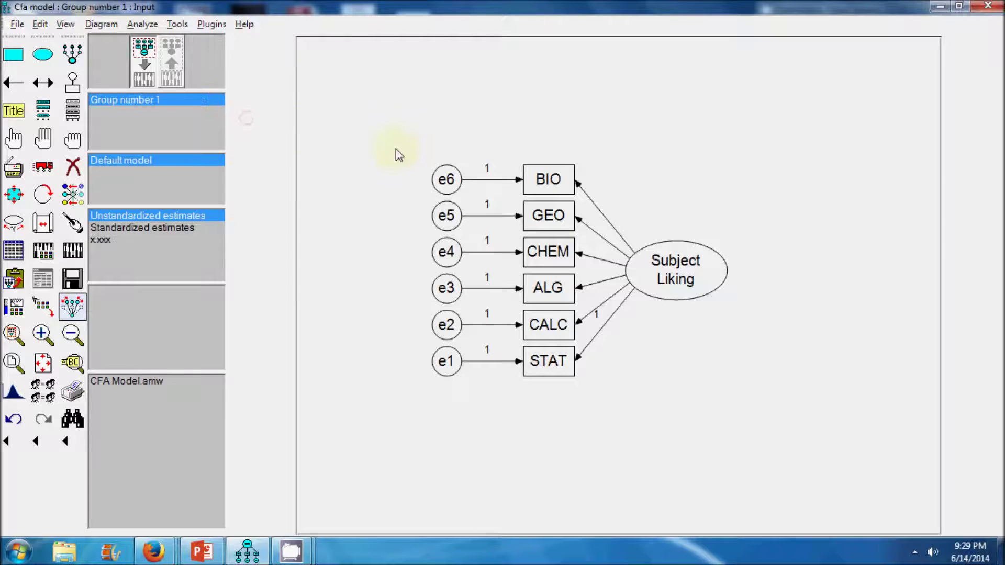
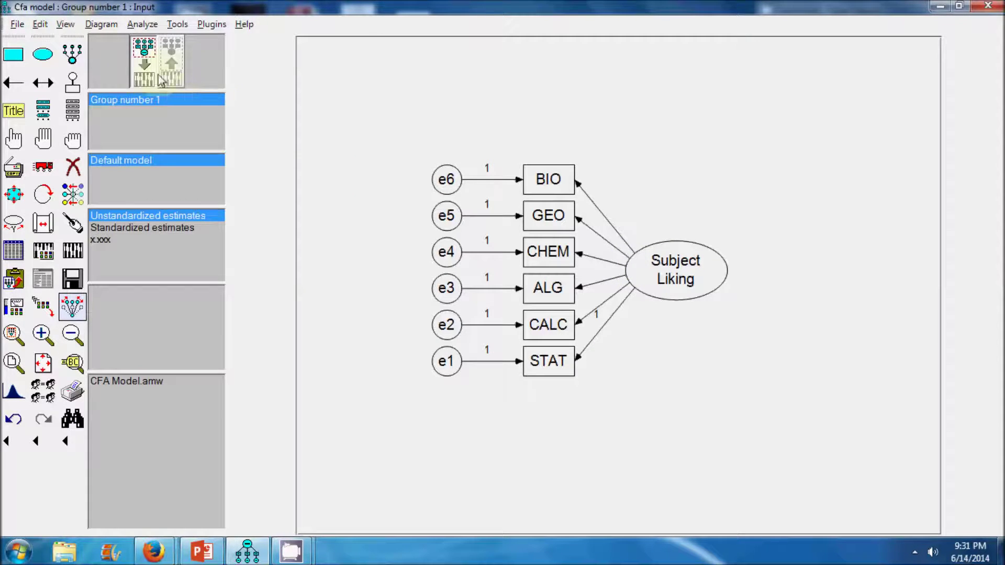
# Include standardized estimates, residual moments, modification indices, and tests for normality and outliers in the analysis output.
pyautogui.click(69, 24)
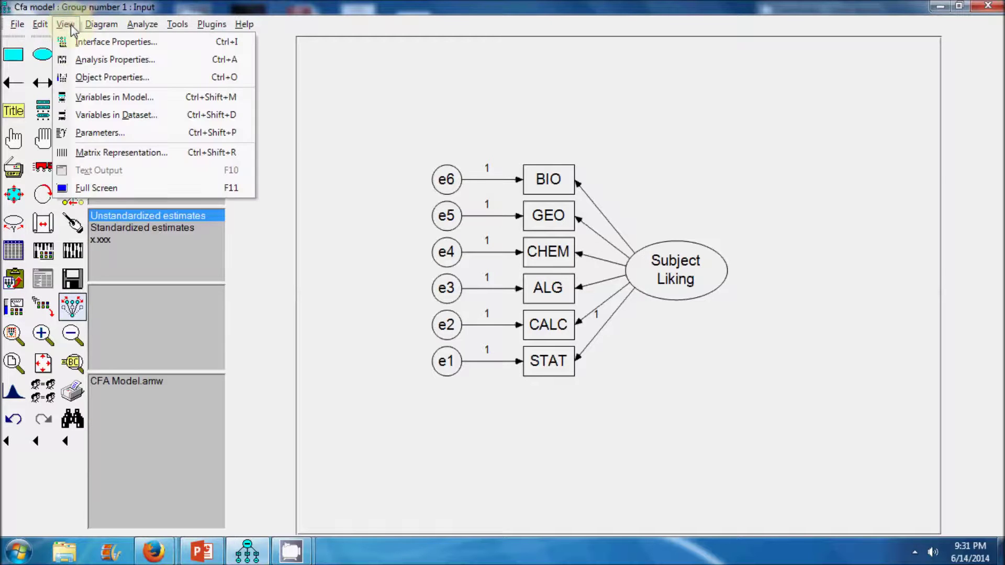
pyautogui.click(110, 60)
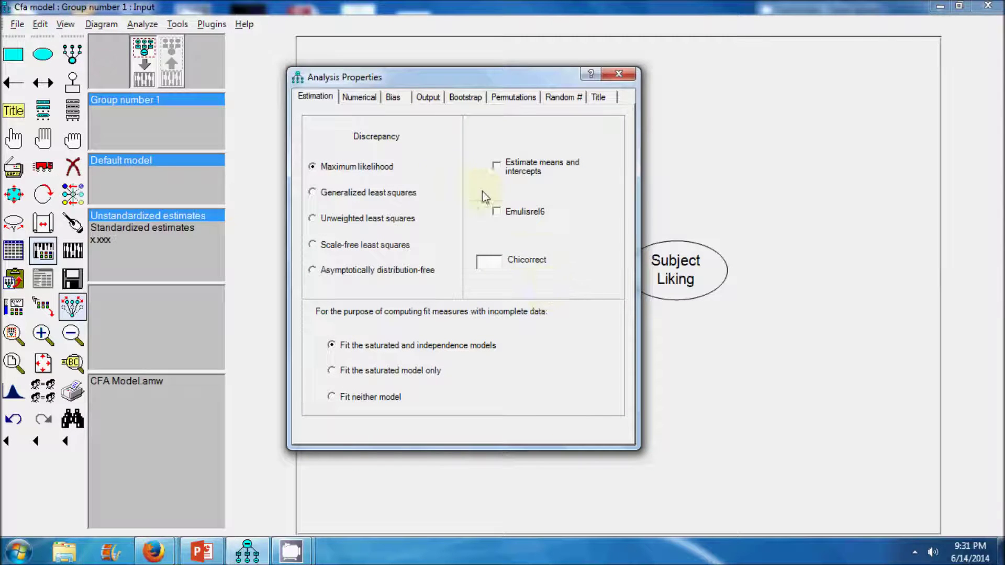
pyautogui.click(428, 98)
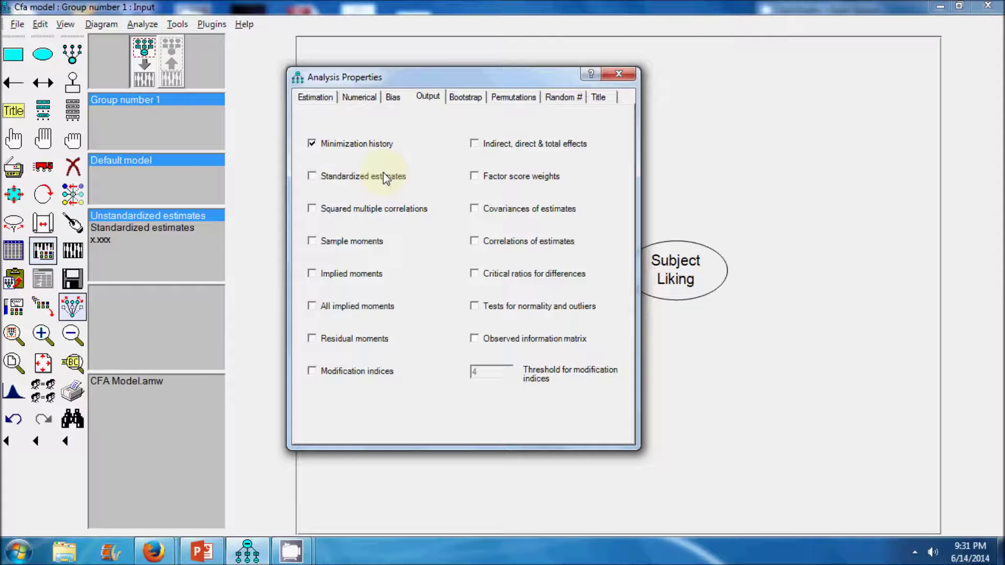
pyautogui.click(333, 373)
pyautogui.click(392, 176)
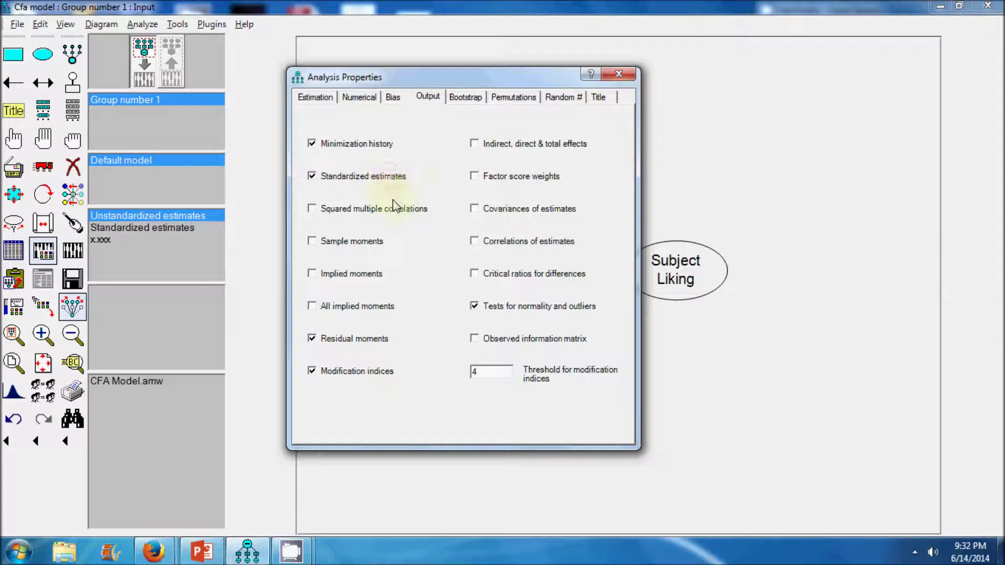
pyautogui.click(618, 74)
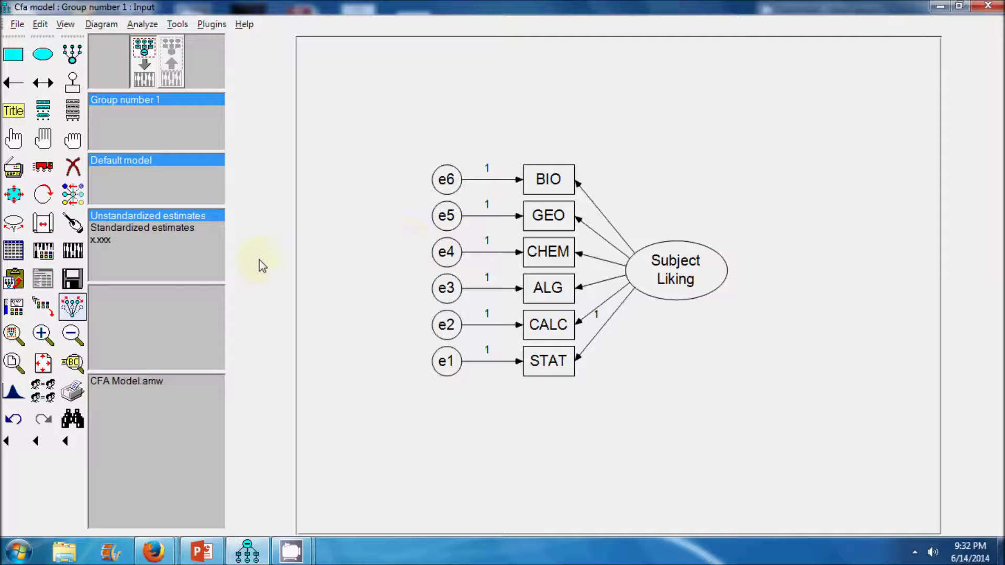
# Calculate the estimates for the default model and select the minimization entry in the computation summary.
pyautogui.click(73, 251)
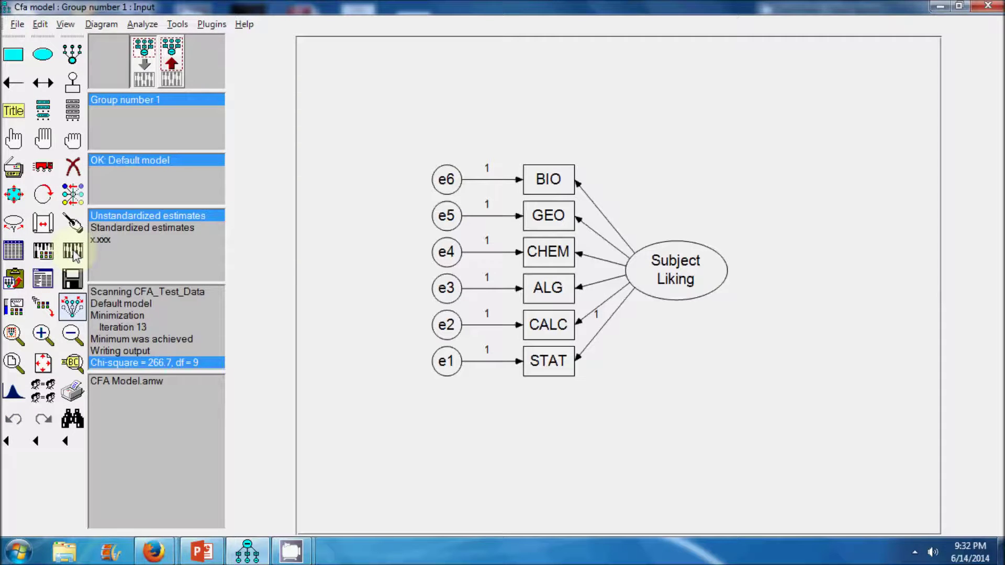
pyautogui.click(137, 317)
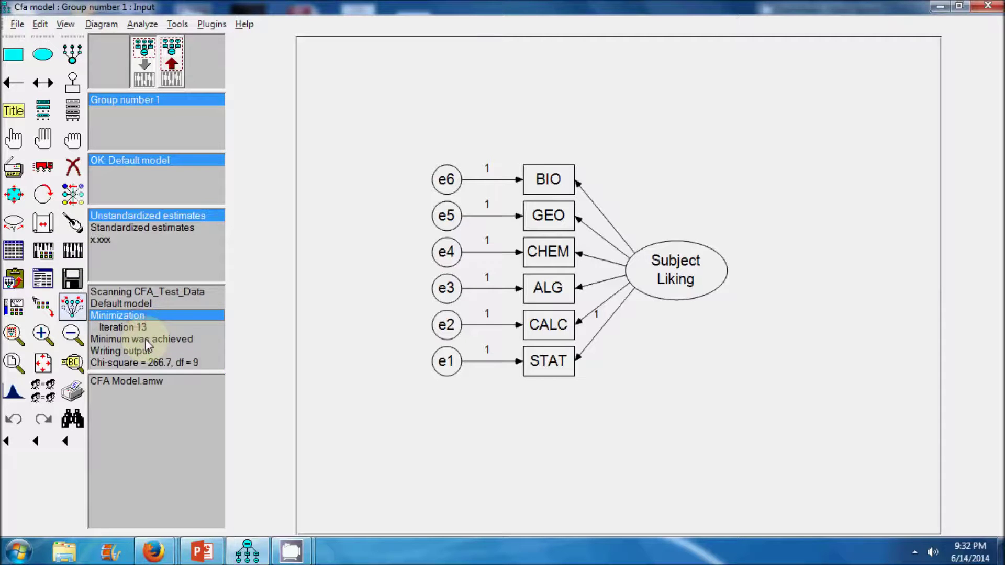
# Check the minimum and chi-square entries in the computation summary and bring up the text output of the analysis.
pyautogui.click(147, 340)
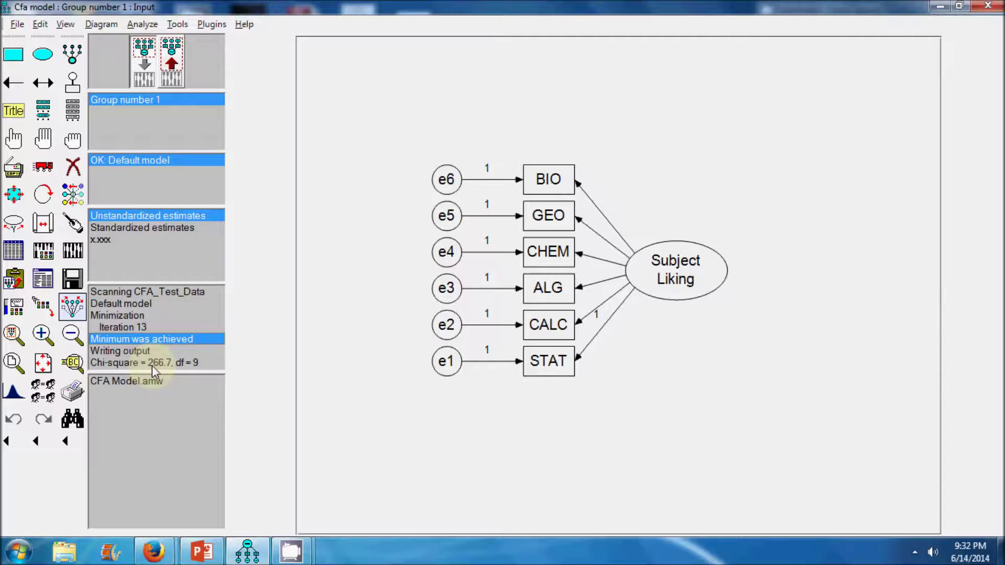
pyautogui.click(180, 367)
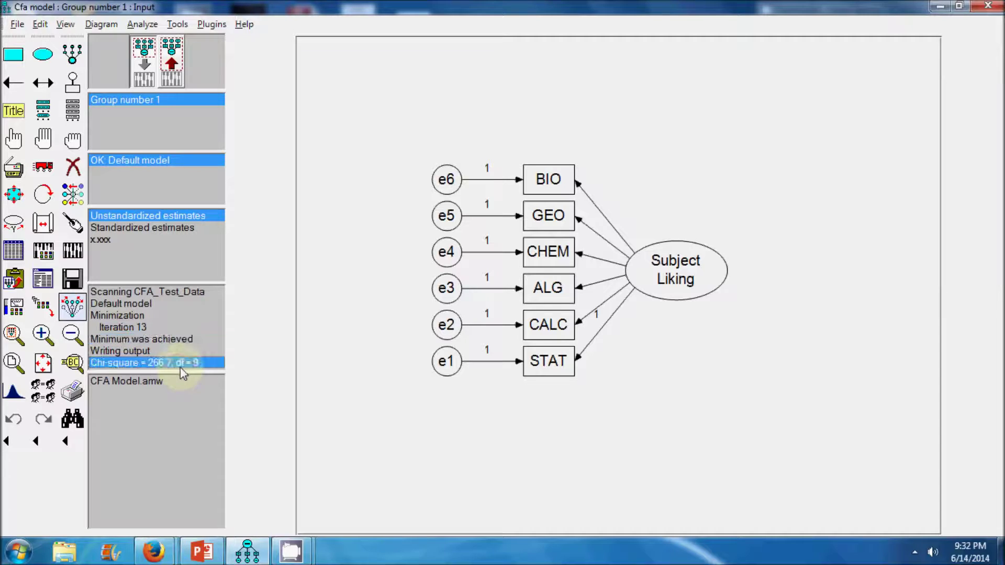
pyautogui.click(46, 287)
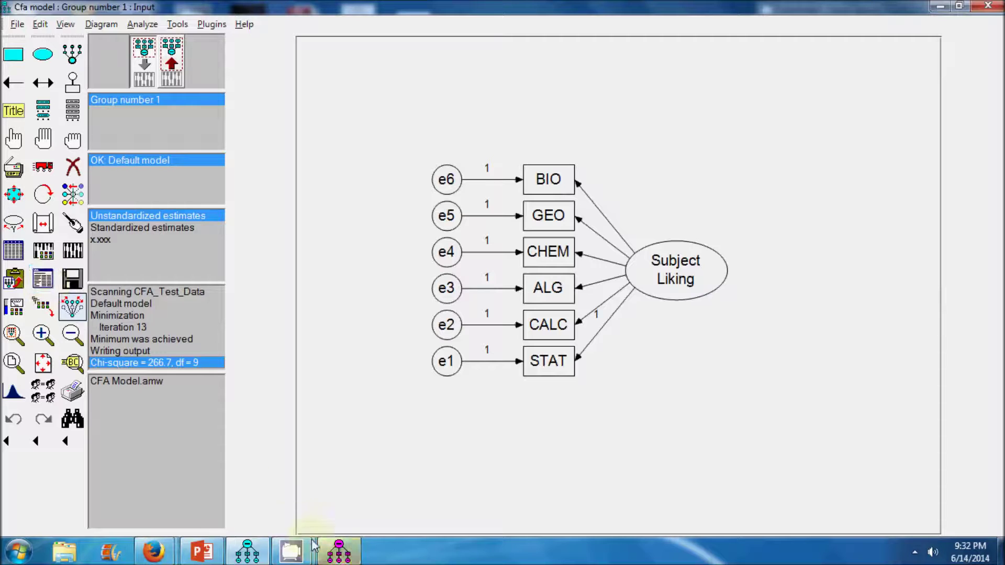
pyautogui.click(339, 556)
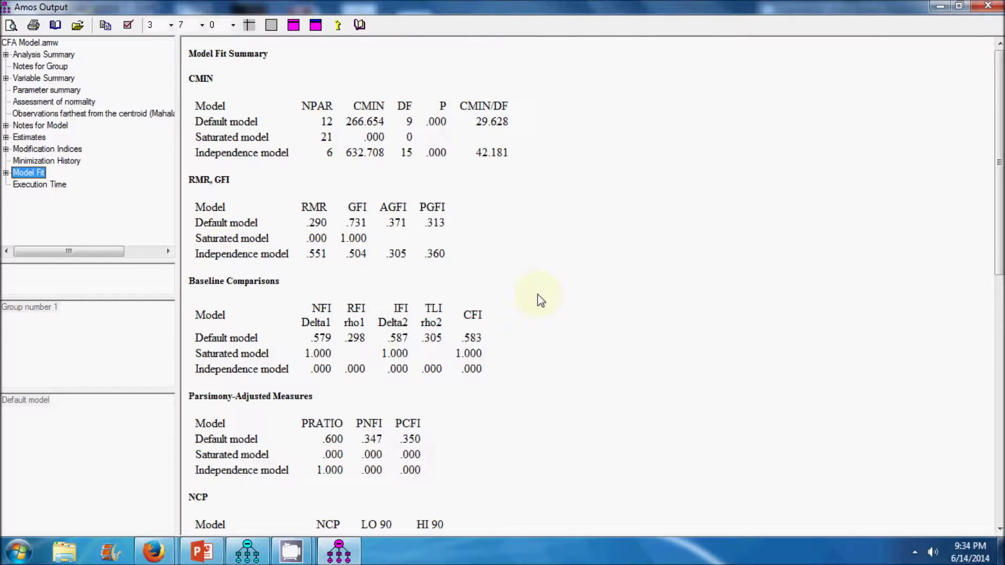
# Examine the model fit summary of the initial default model, from RMR and GFI through RMSEA.
pyautogui.click(520, 267)
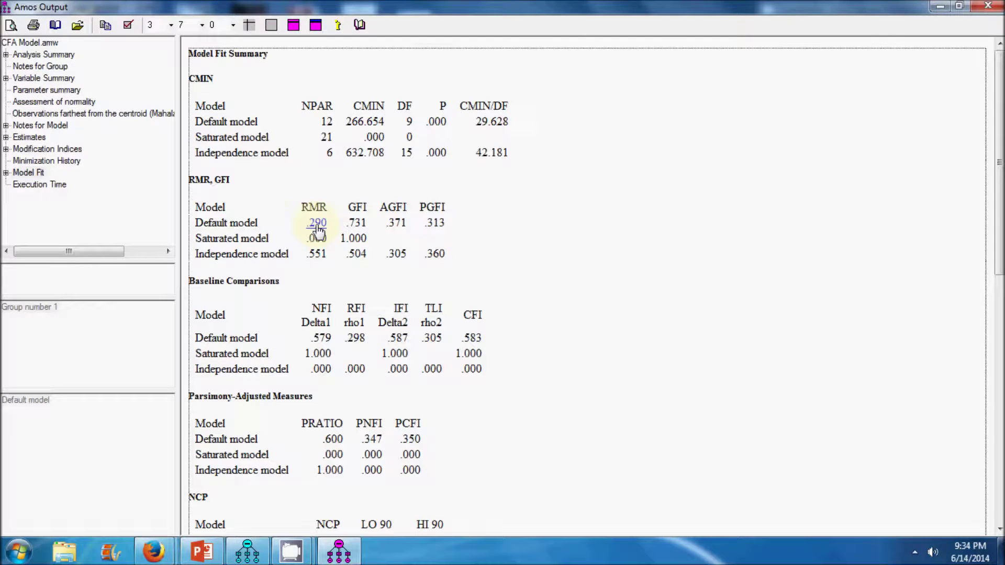
pyautogui.scroll(-5, 318, 229)
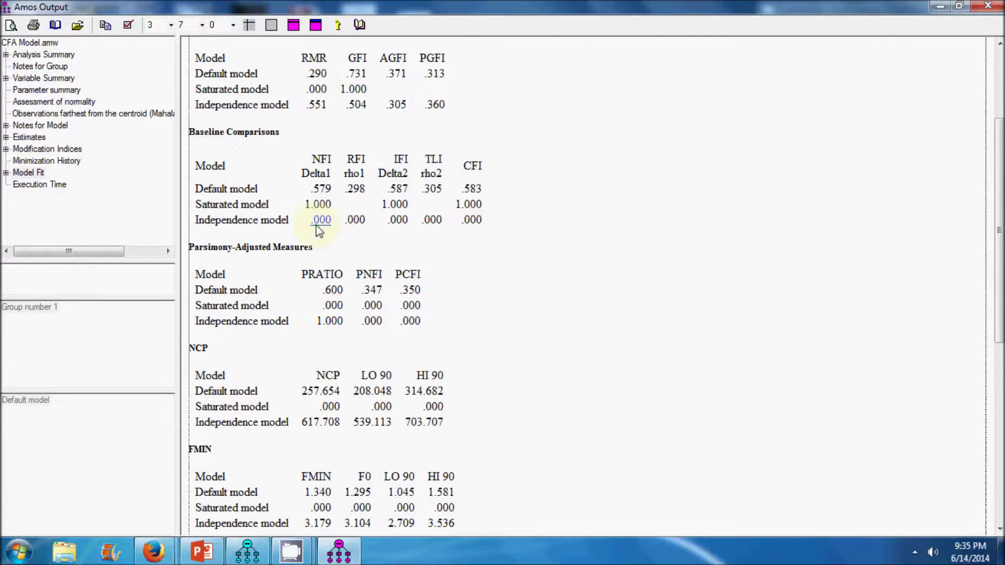
pyautogui.scroll(-3, 318, 230)
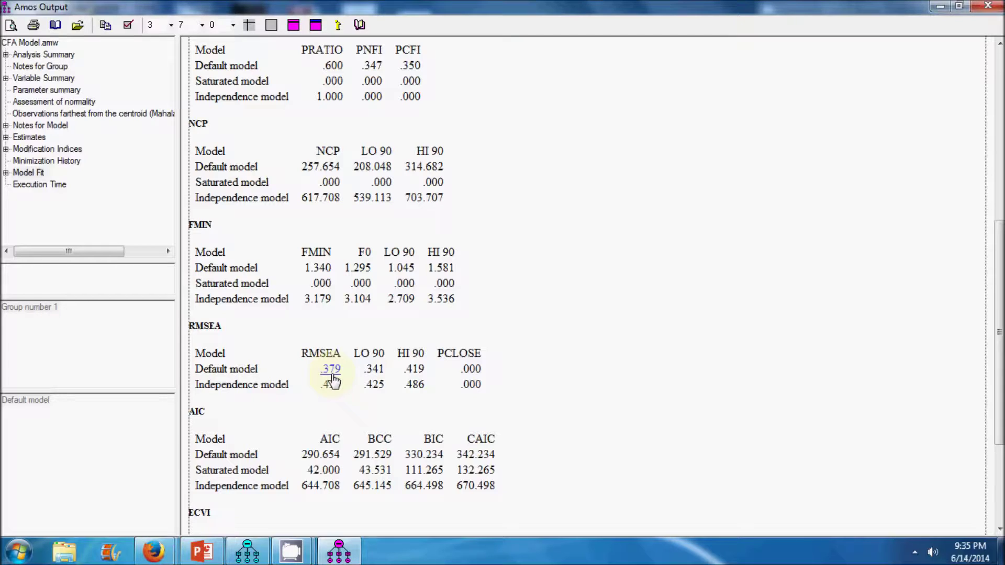
pyautogui.scroll(8, 473, 331)
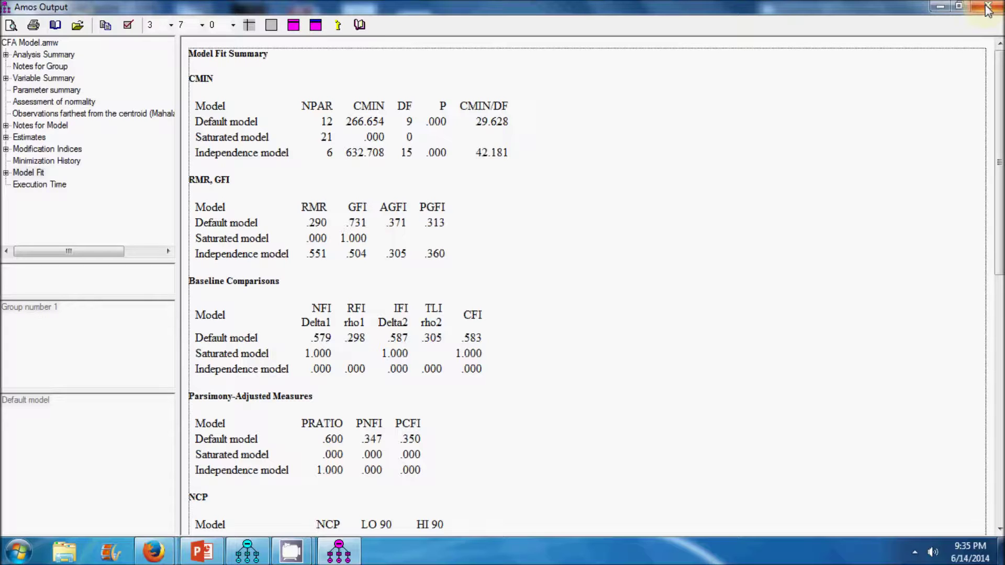
pyautogui.click(683, 227)
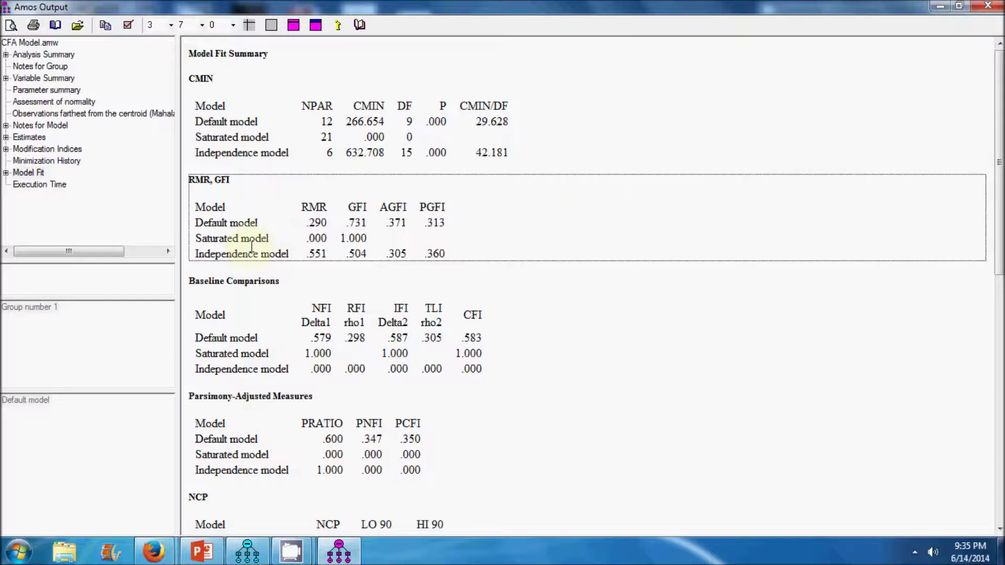
# Examine the modification indices for the error covariances of the initial model and close the output.
pyautogui.click(48, 149)
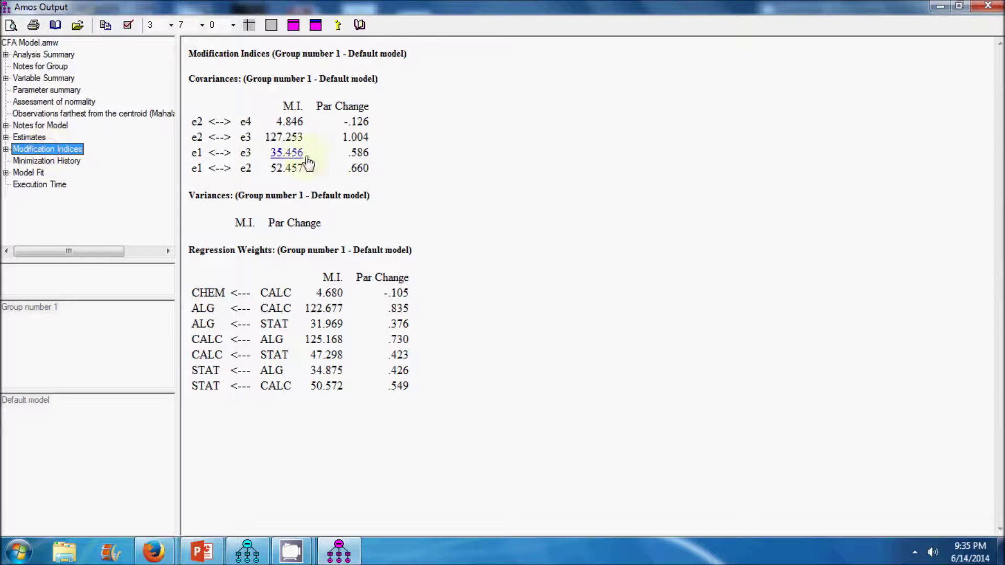
pyautogui.click(412, 173)
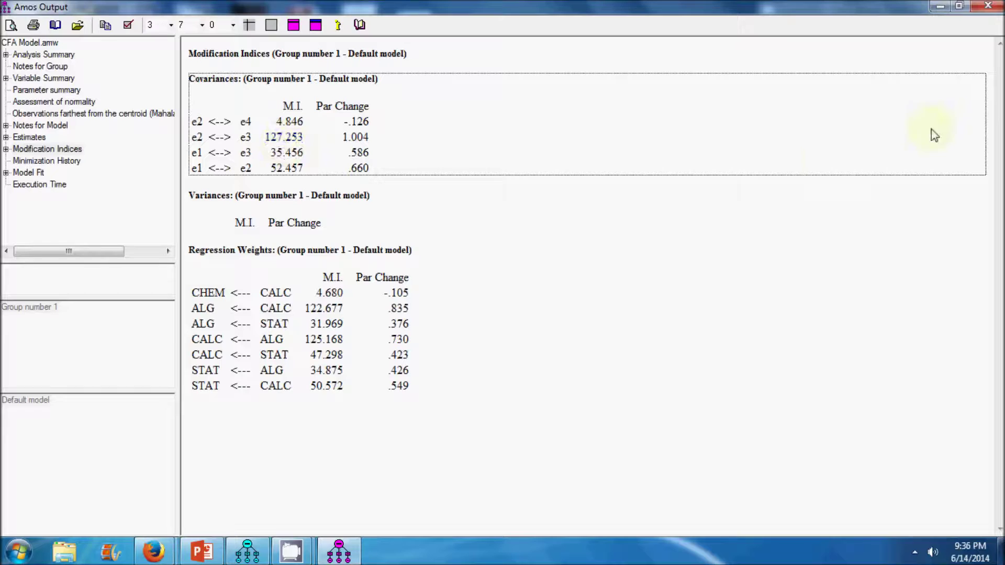
pyautogui.click(990, 7)
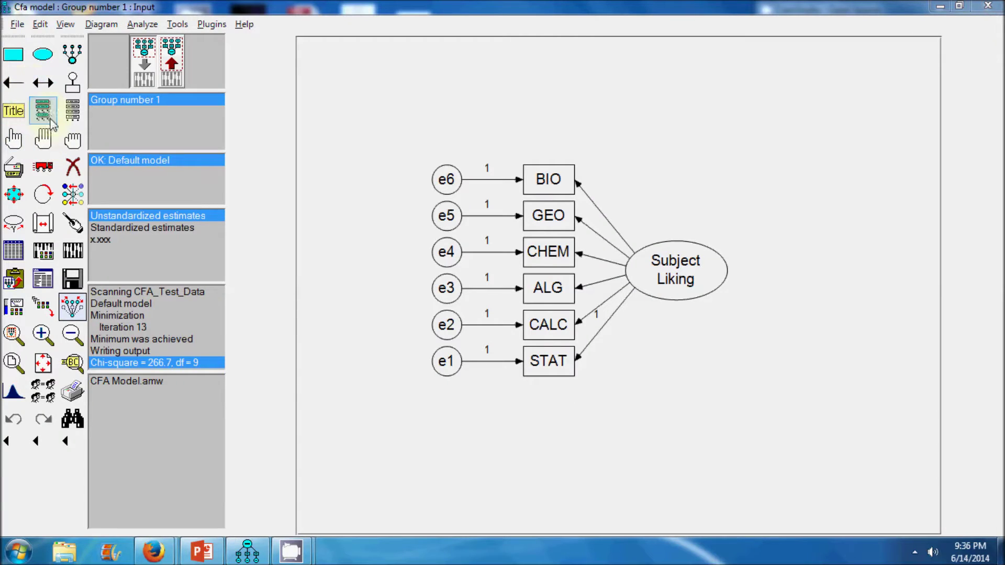
# Add a covariance between error terms e2 and e3 and recalculate the model estimates.
pyautogui.click(49, 87)
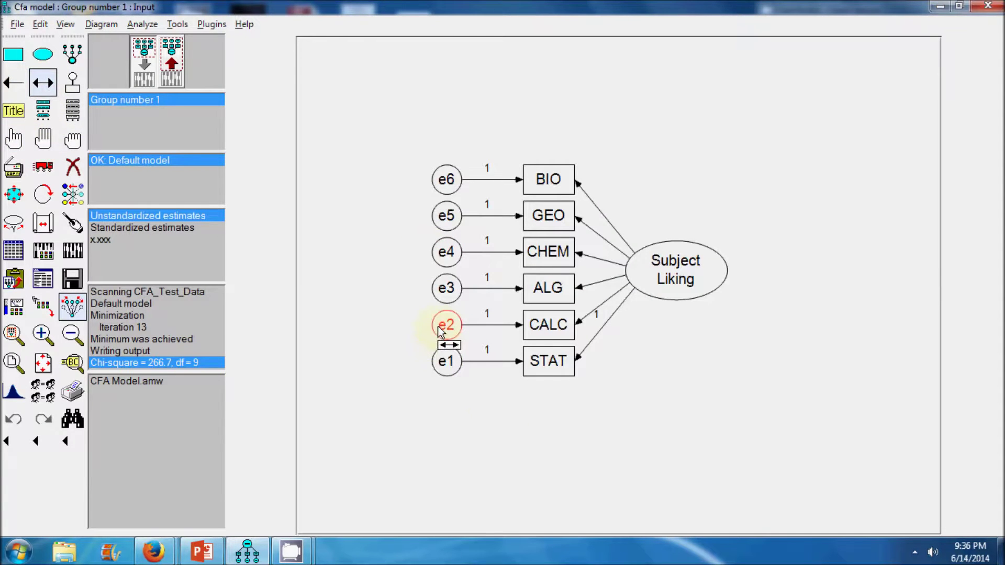
pyautogui.moveTo(433, 313); pyautogui.dragTo(443, 287)
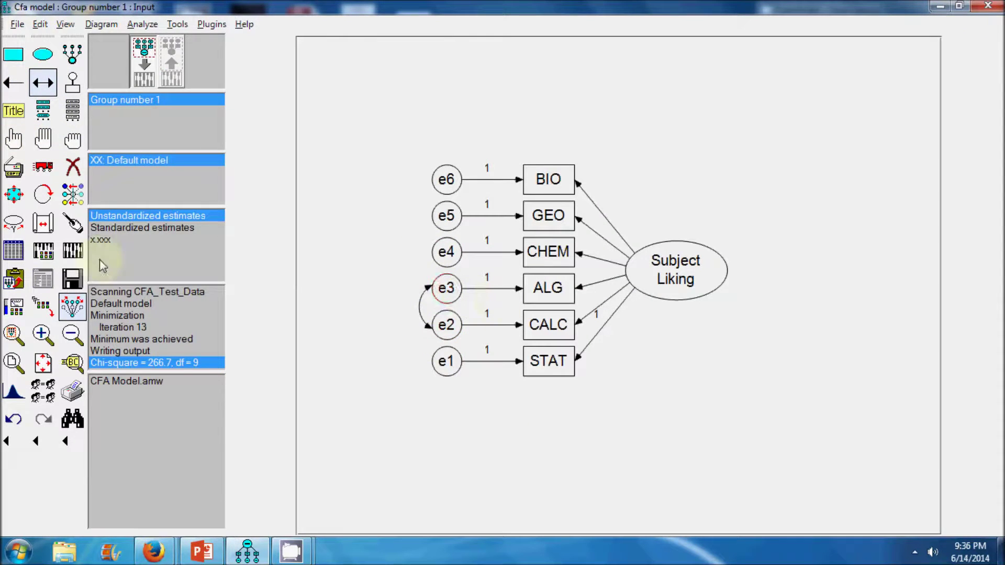
pyautogui.click(74, 255)
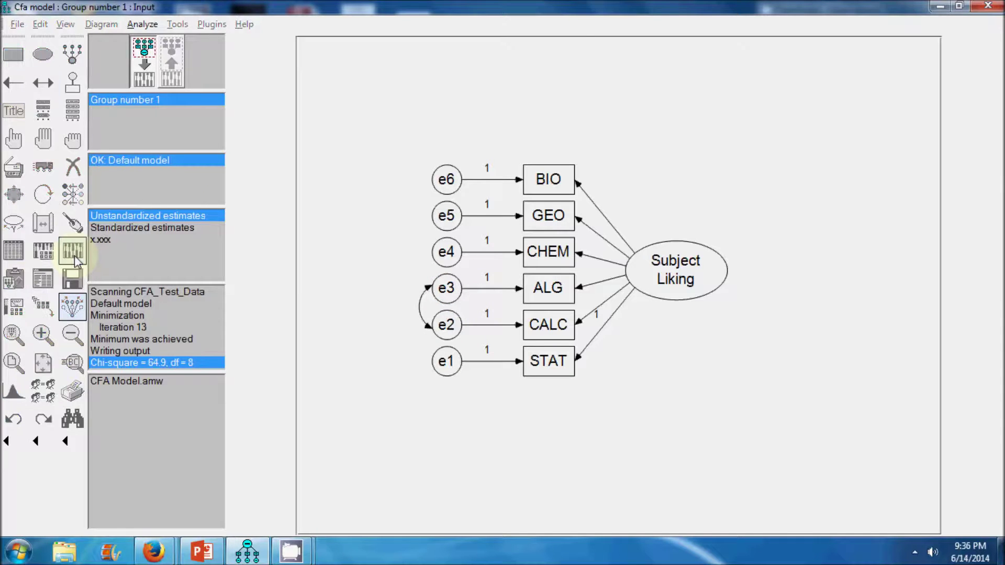
# Examine the fit indices through RMSEA and the modification indices for the model with the e2–e3 covariance.
pyautogui.click(42, 287)
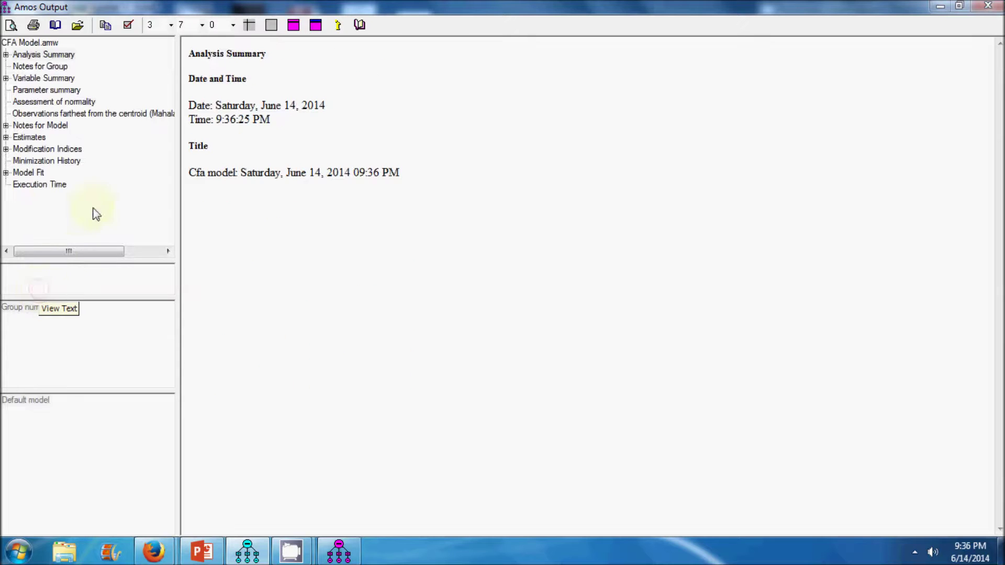
pyautogui.click(41, 174)
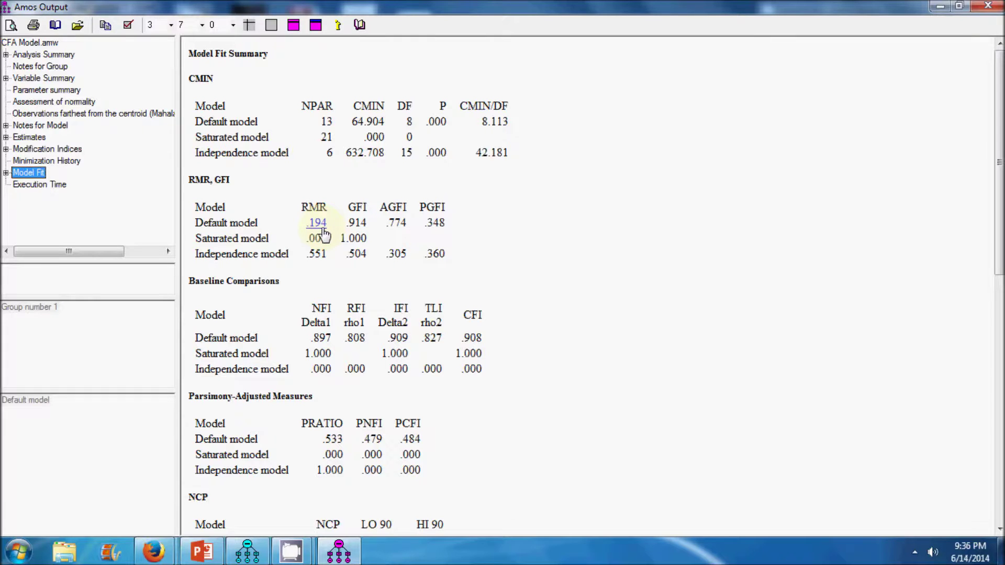
pyautogui.click(565, 232)
pyautogui.scroll(-1, 565, 232)
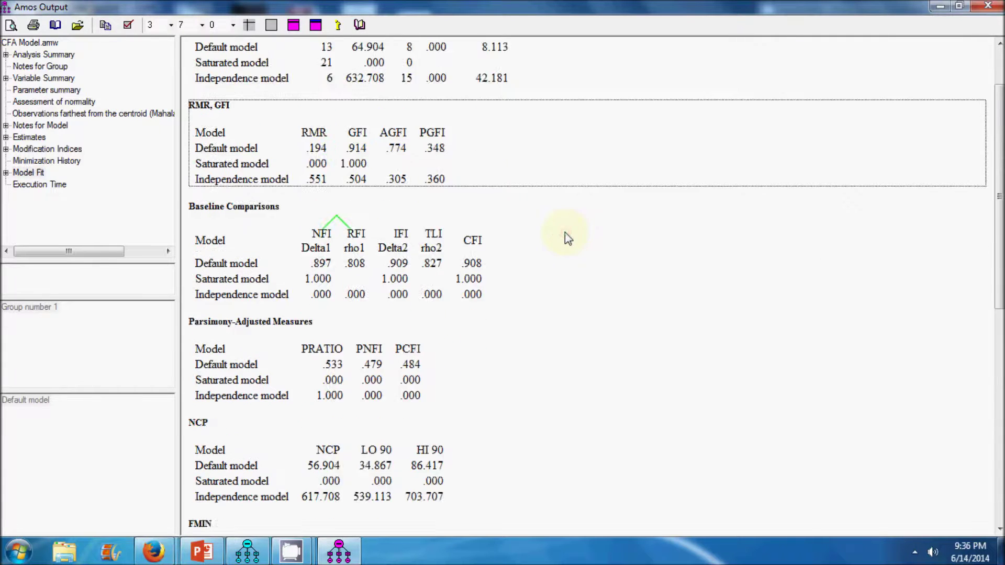
pyautogui.scroll(-4, 564, 231)
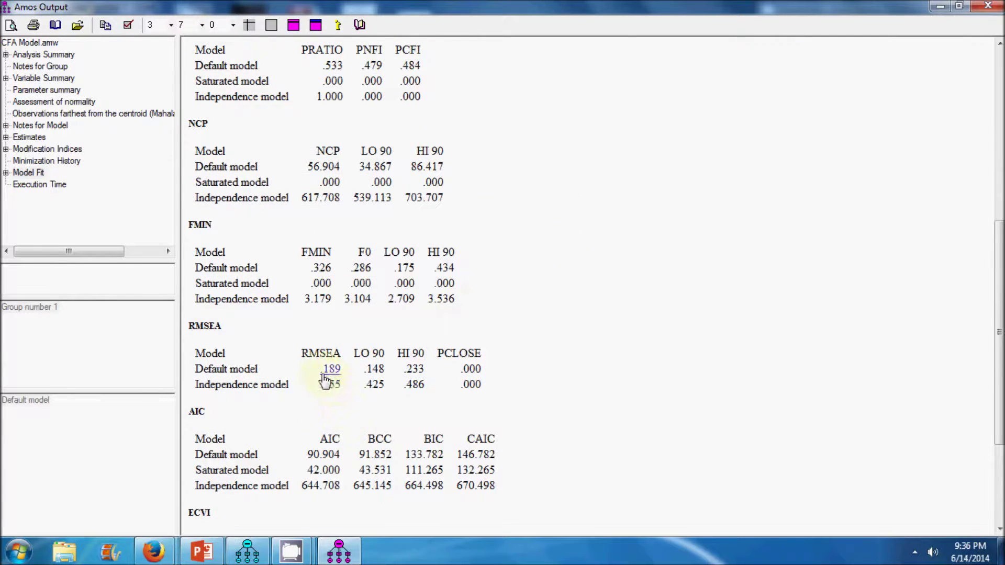
pyautogui.click(38, 149)
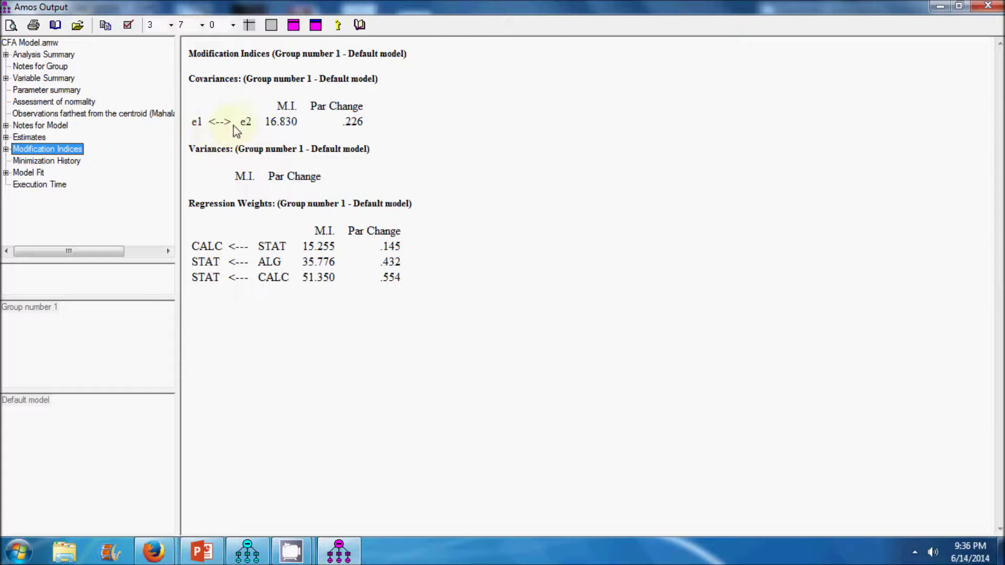
# Close the output, add a covariance between error terms e1 and e2, and recalculate the estimates.
pyautogui.click(993, 9)
pyautogui.click(43, 82)
pyautogui.moveTo(444, 360); pyautogui.dragTo(439, 335)
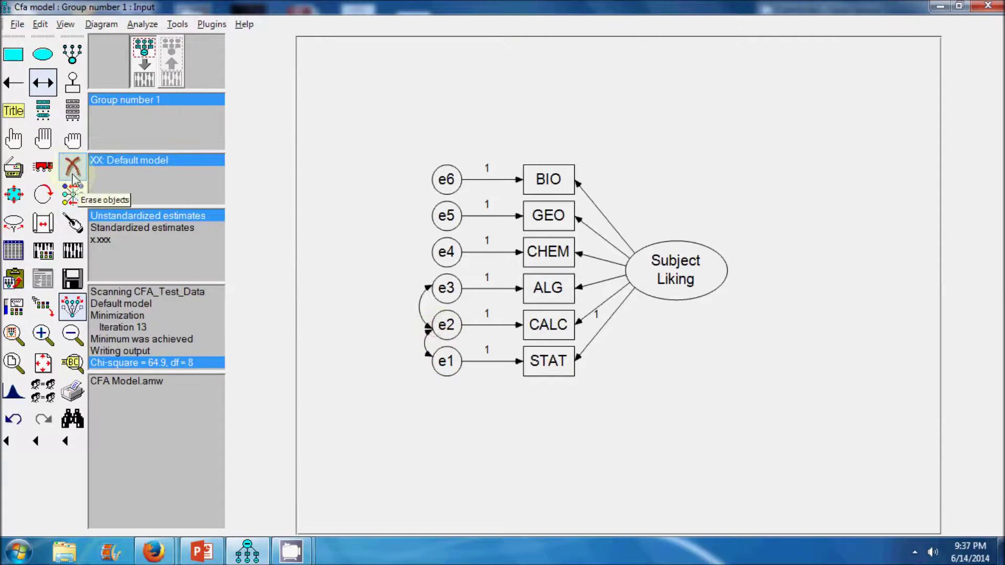
pyautogui.click(72, 251)
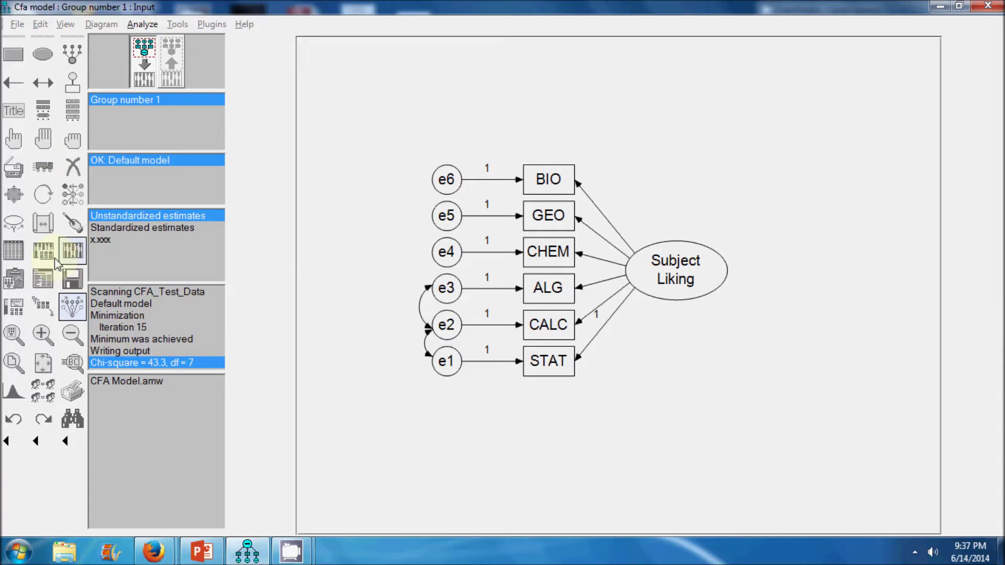
# Examine the fit indices through RMSEA and the modification indices after adding the e1–e2 covariance.
pyautogui.click(54, 258)
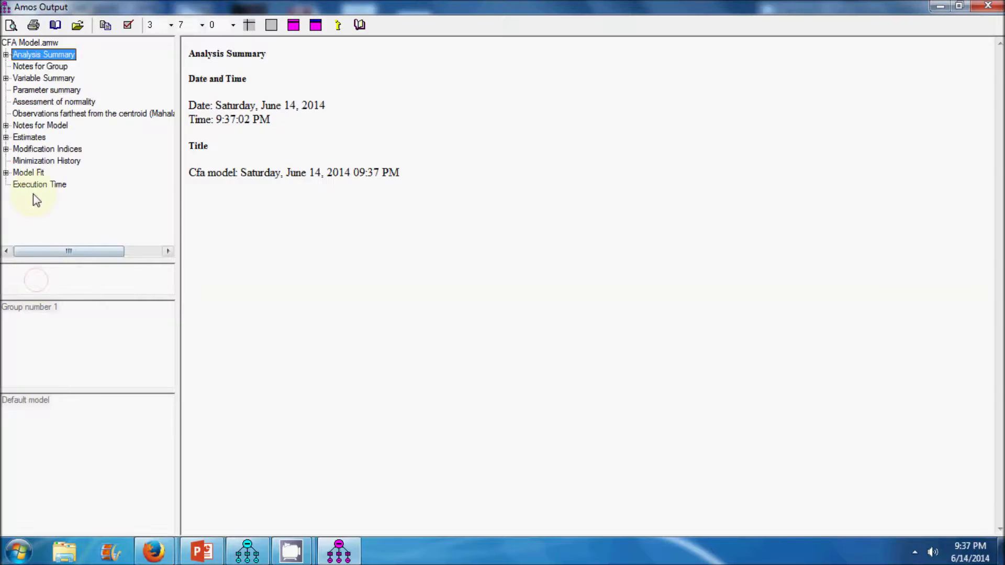
pyautogui.click(35, 173)
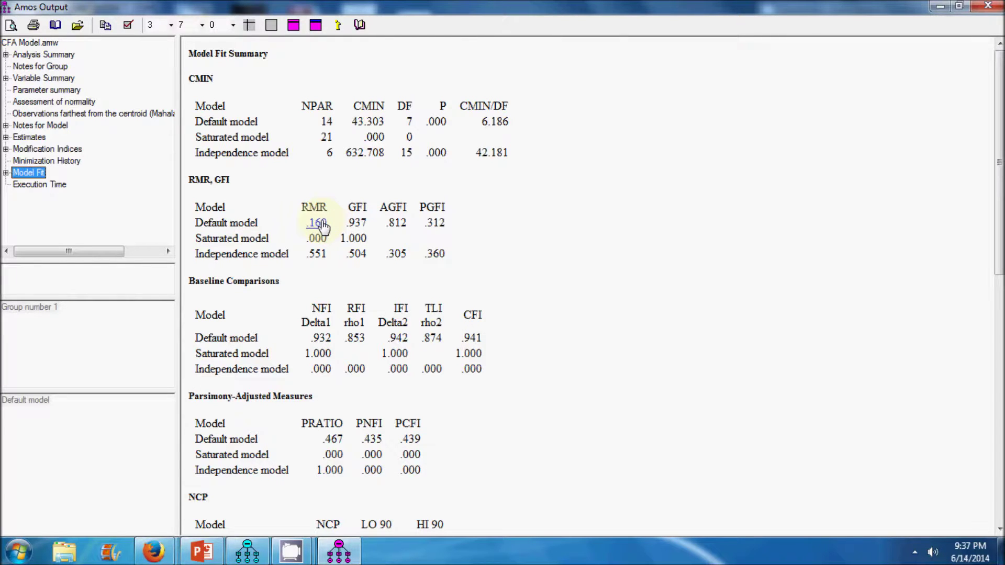
pyautogui.click(543, 229)
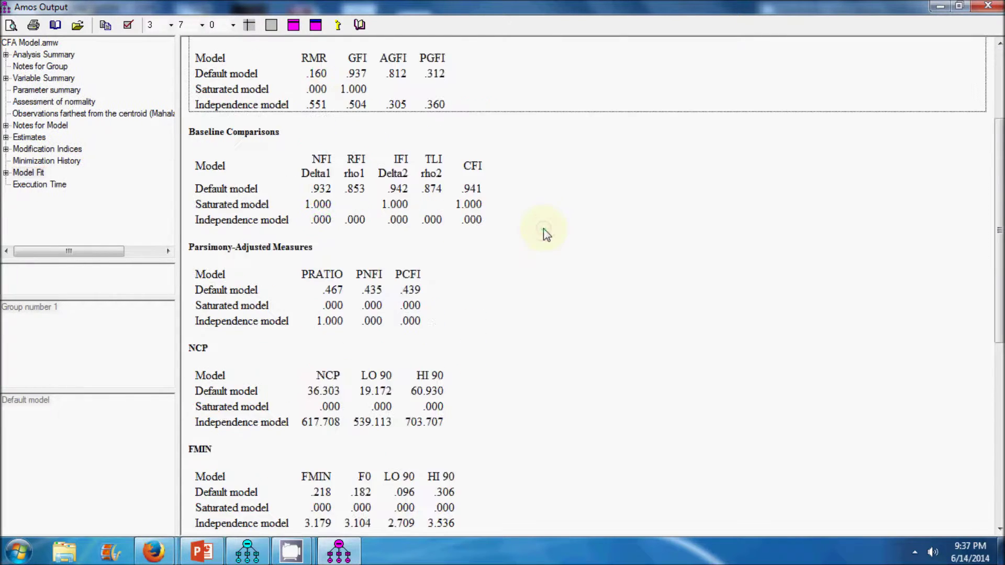
pyautogui.scroll(-5, 543, 228)
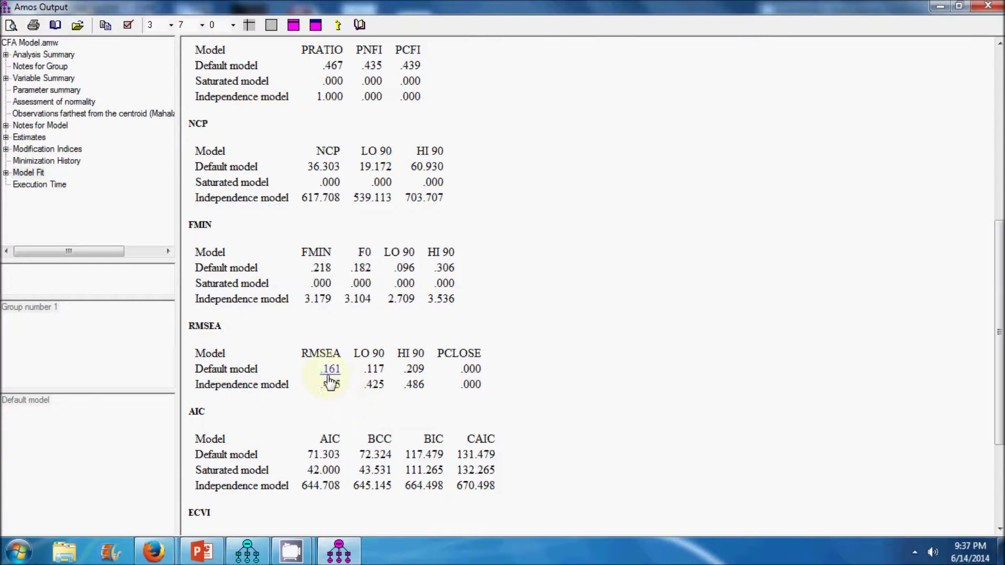
pyautogui.click(34, 149)
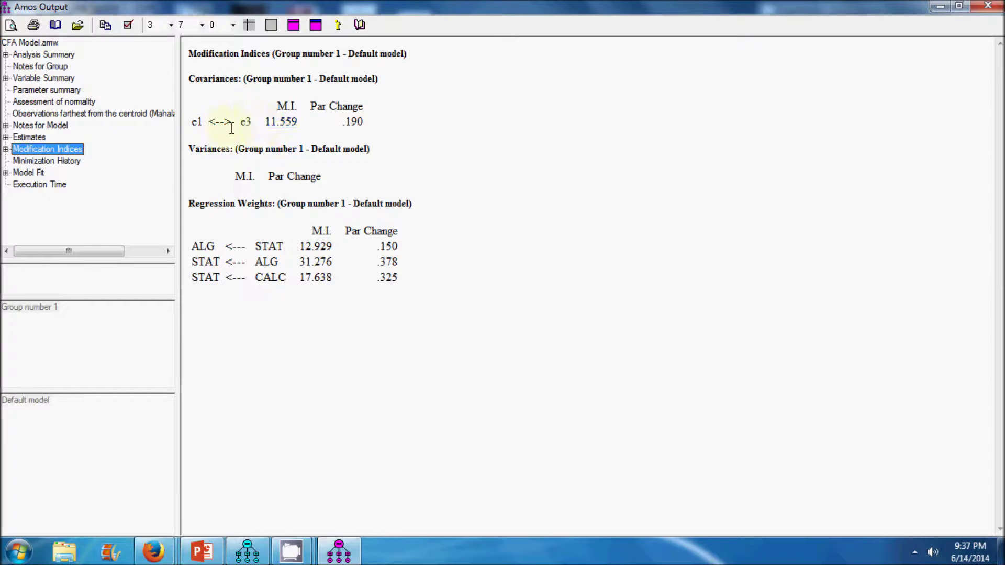
# Close the output, add a covariance between error terms e1 and e3, and recalculate the estimates.
pyautogui.click(988, 7)
pyautogui.click(43, 82)
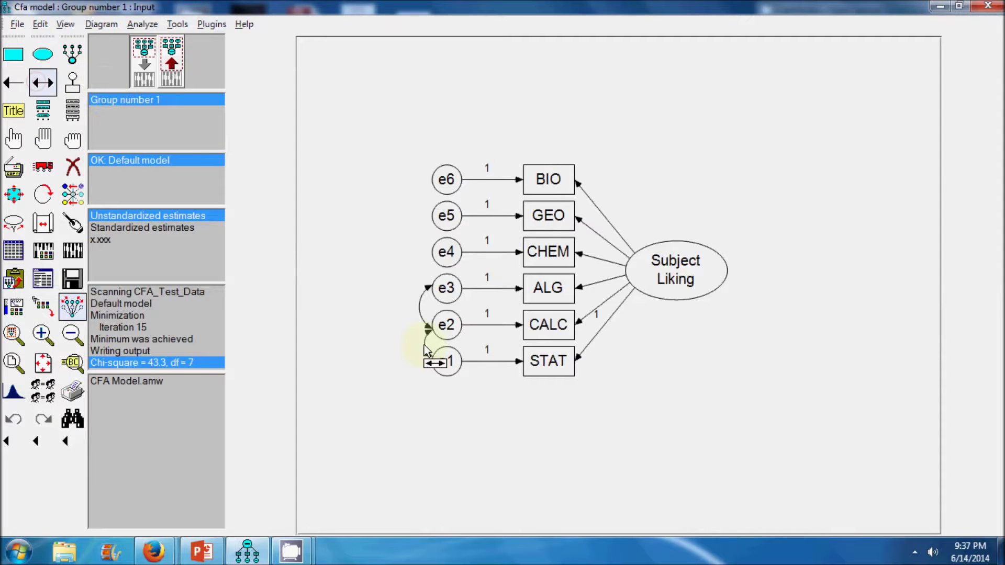
pyautogui.moveTo(433, 372); pyautogui.dragTo(444, 288)
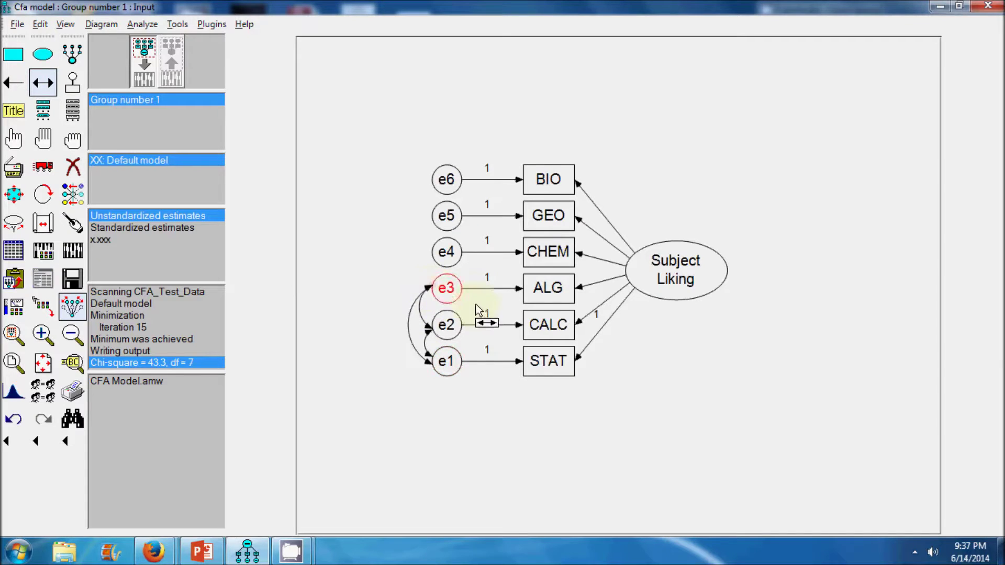
pyautogui.click(74, 254)
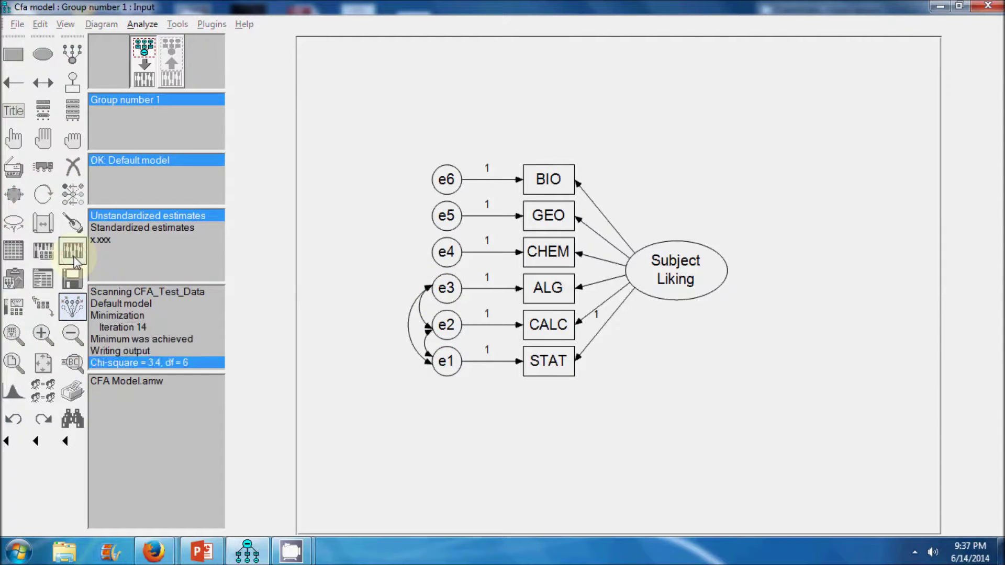
# Open the text output and examine the model fit indices for the model with the added e1–e3 covariance.
pyautogui.click(72, 279)
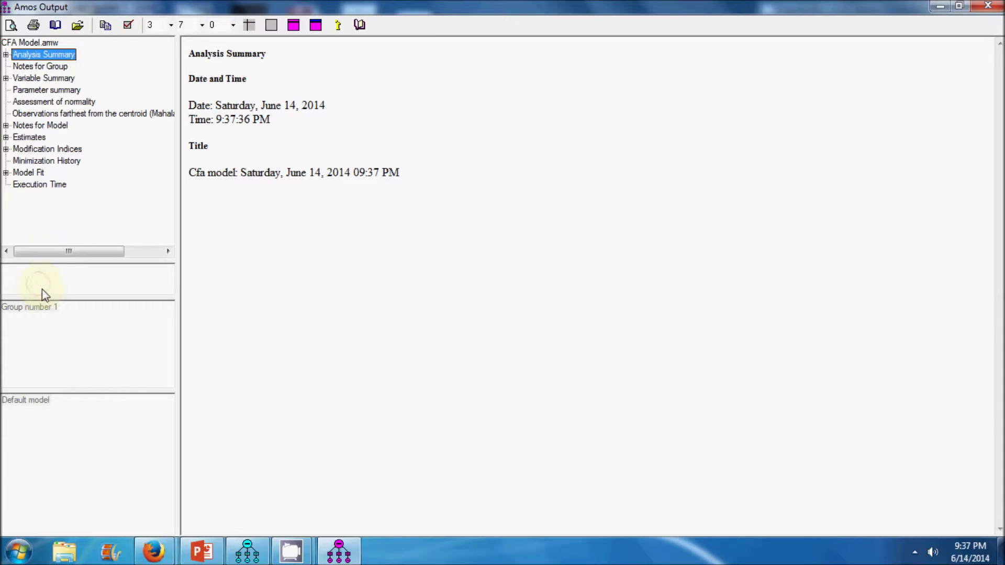
pyautogui.click(31, 174)
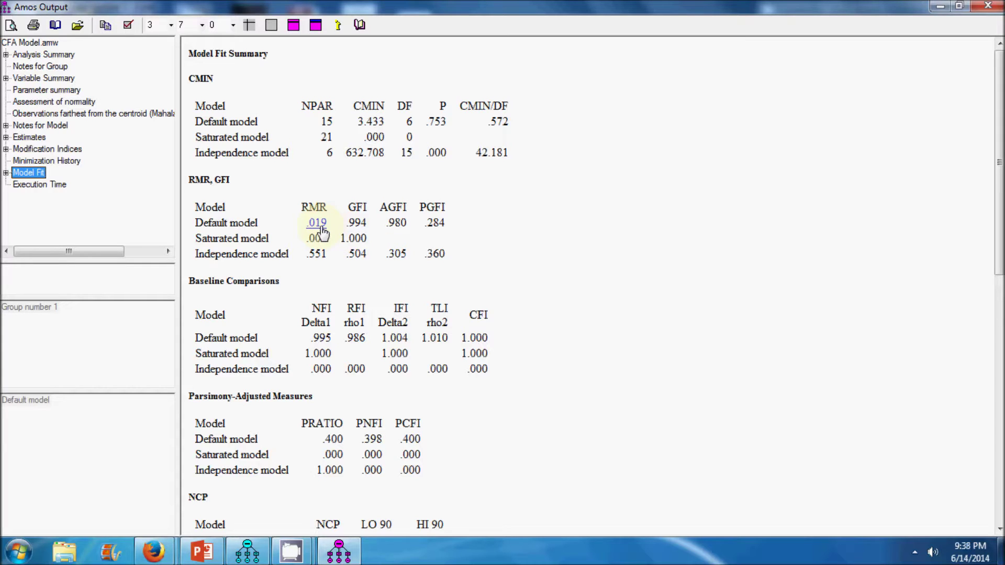
pyautogui.click(542, 245)
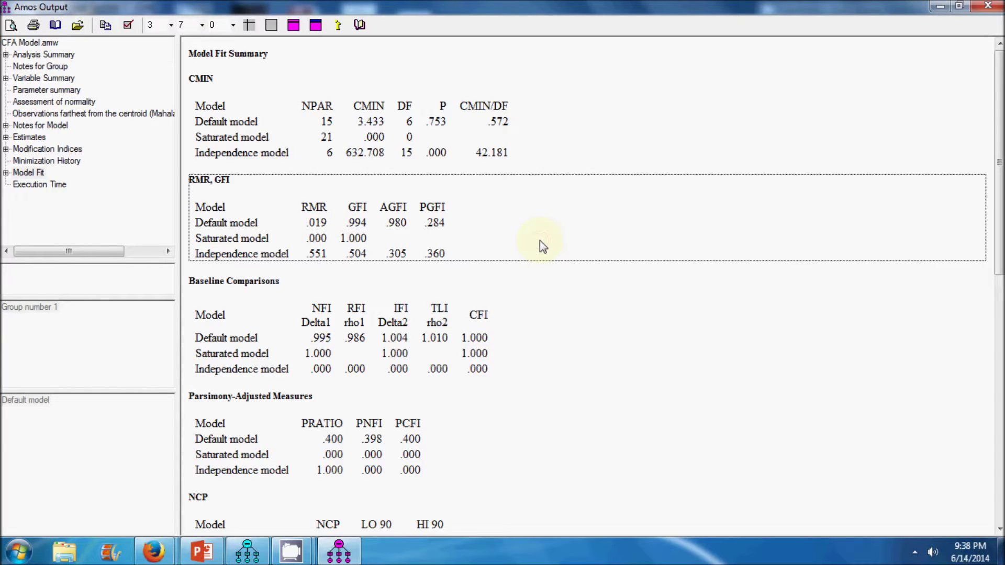
pyautogui.scroll(-5, 539, 240)
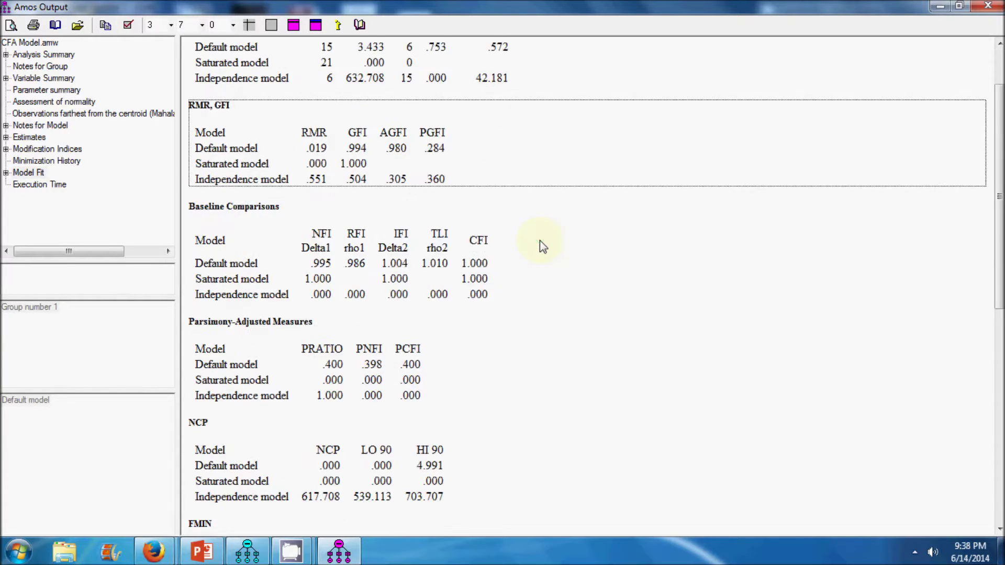